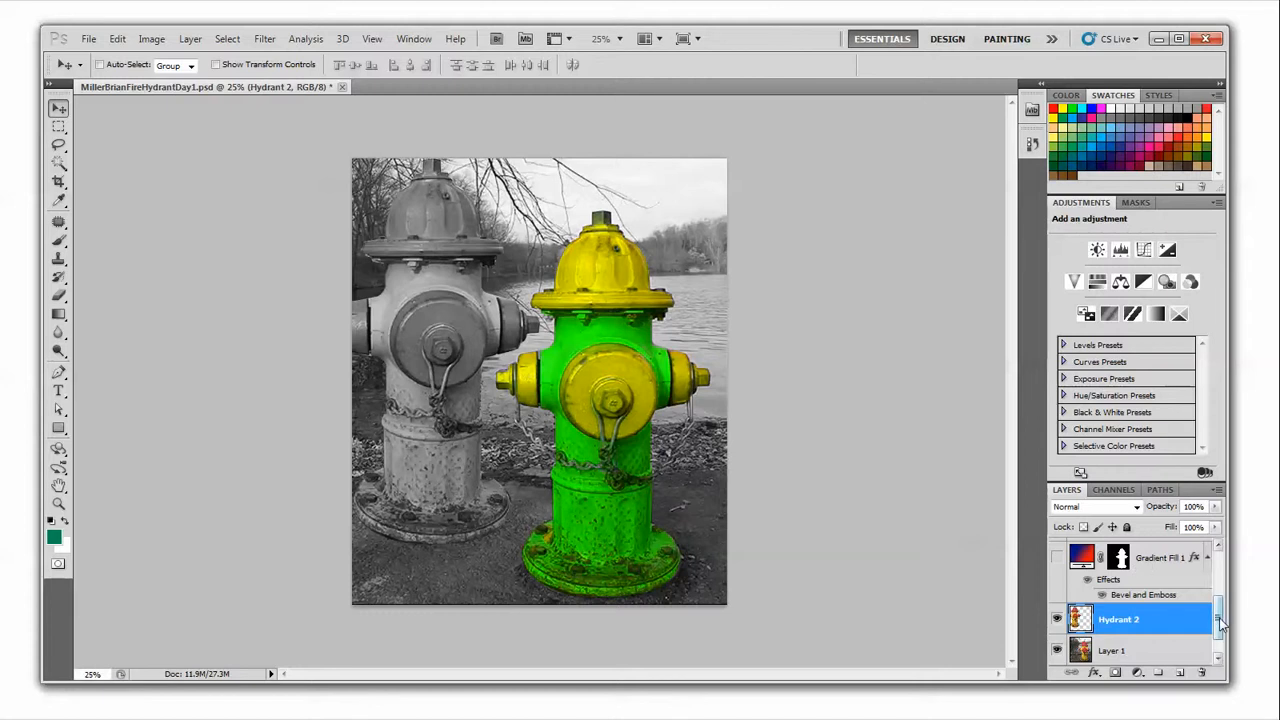
Move the Hydrant 2 layer above Hue/Saturation 1, to the top of the layer stack
{"action": "left_click_drag", "start_coordinate": [1219, 622], "coordinate": [1219, 572]}
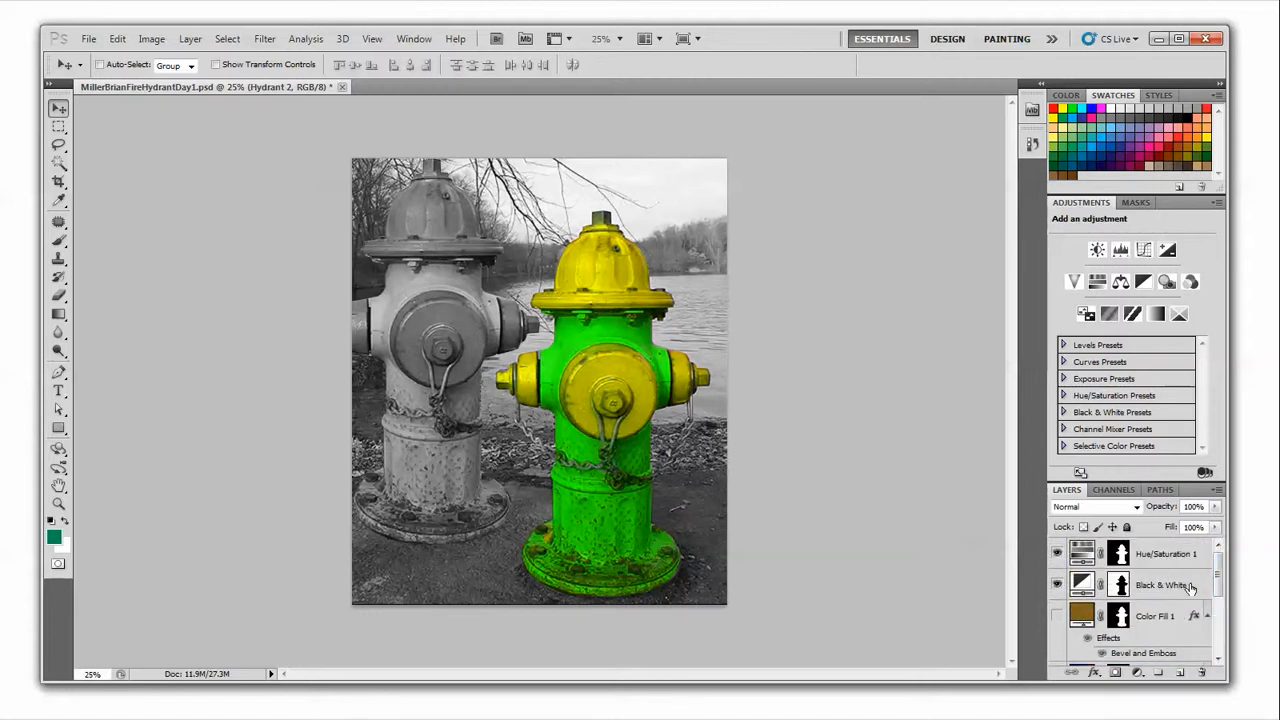
{"action": "left_click_drag", "start_coordinate": [1217, 577], "coordinate": [1128, 542]}
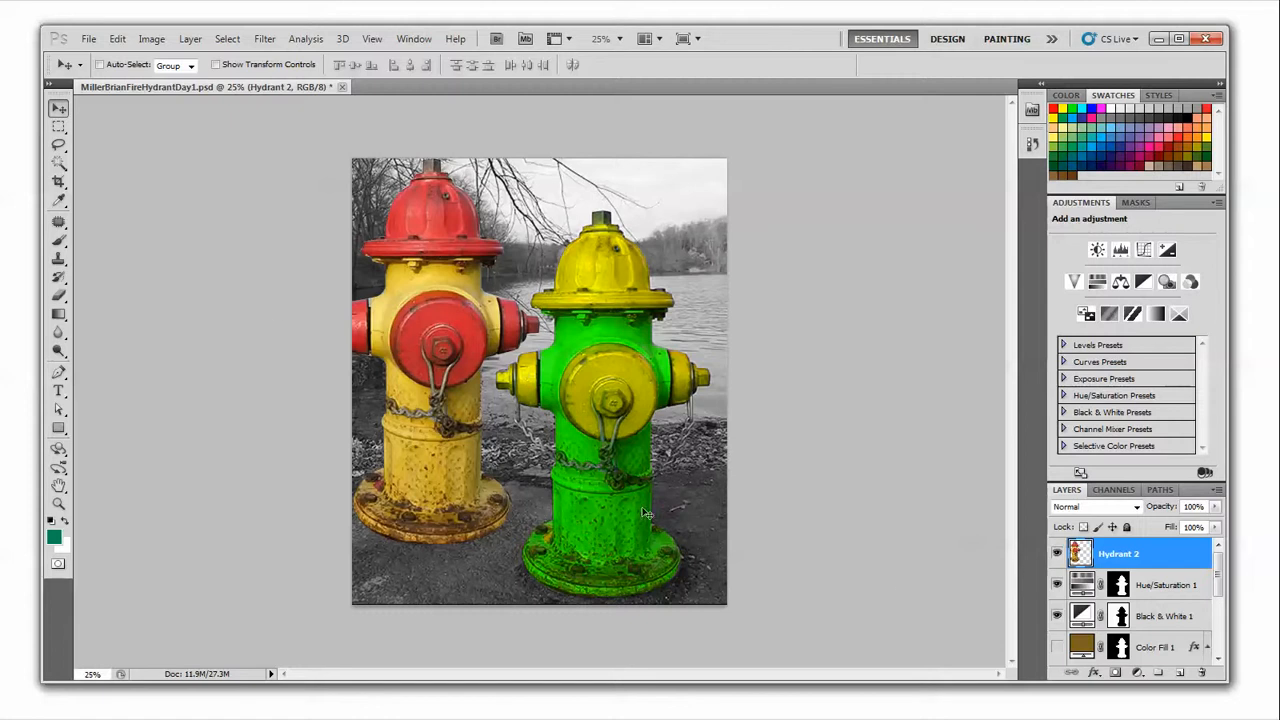
Scale the Hydrant 2 layer proportionally to about 55.83%, place it by the shoreline beside the green hydrant, and apply the transformation
{"action": "left_click_drag", "start_coordinate": [411, 331], "coordinate": [427, 322]}
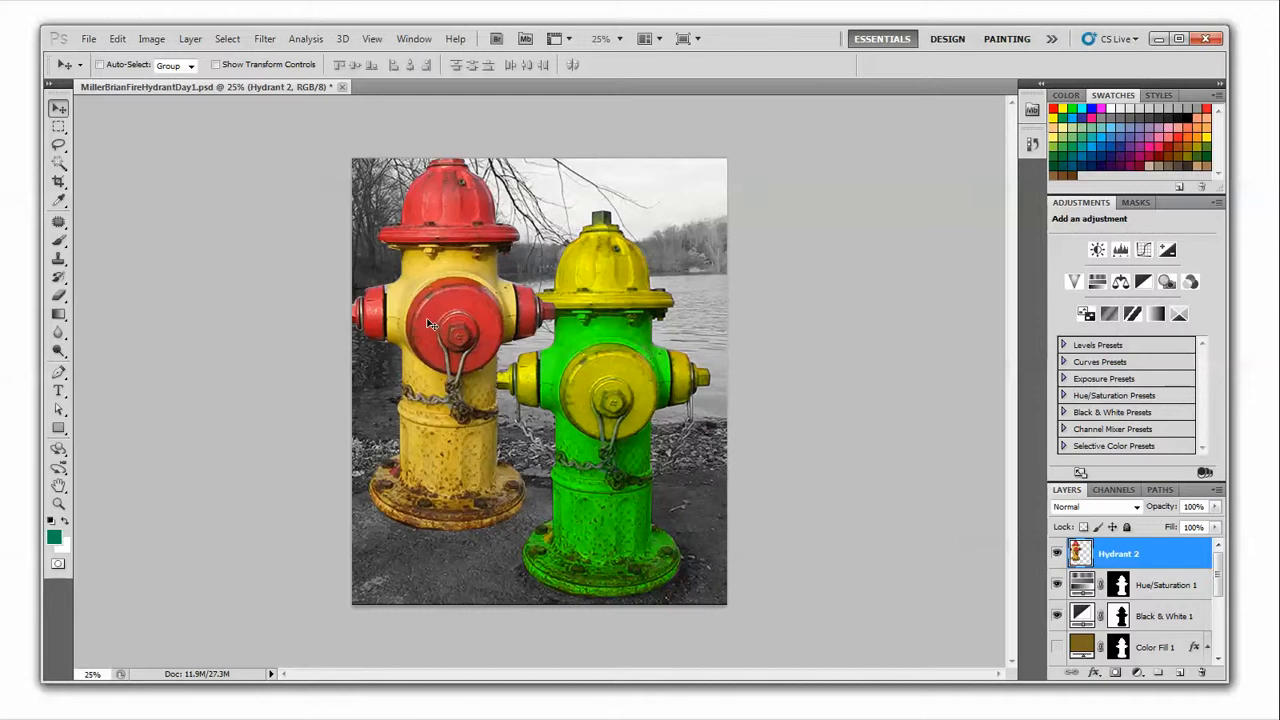
{"action": "key", "text": "ctrl+t"}
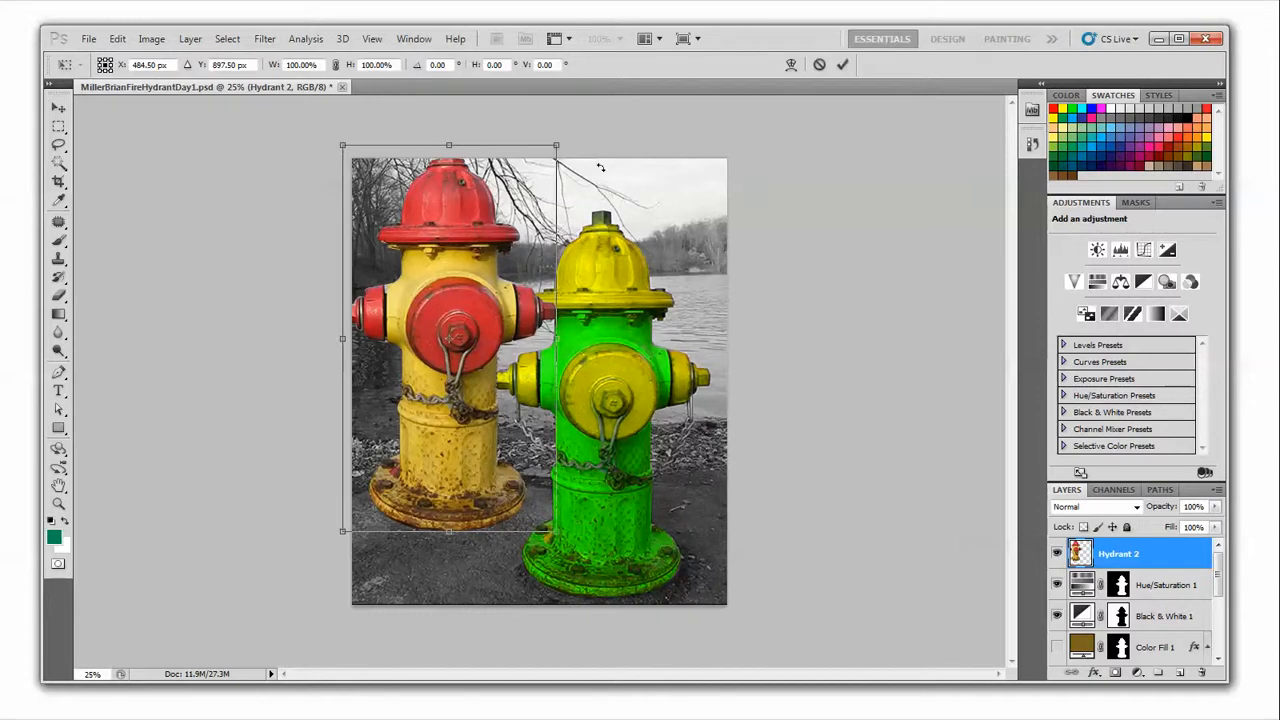
{"action": "left_click_drag", "start_coordinate": [563, 142], "coordinate": [502, 266]}
{"action": "left_click_drag", "start_coordinate": [338, 535], "coordinate": [371, 479]}
{"action": "left_click_drag", "start_coordinate": [414, 429], "coordinate": [414, 382]}
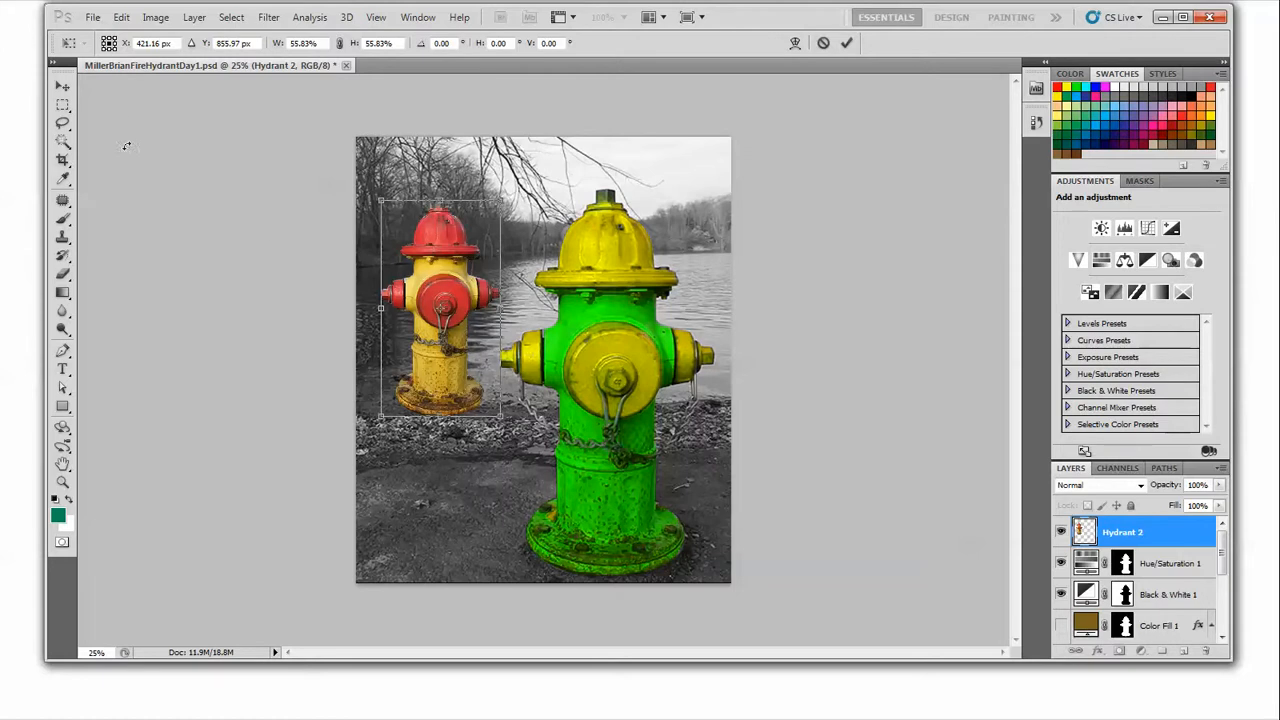
{"action": "left_click", "coordinate": [66, 143]}
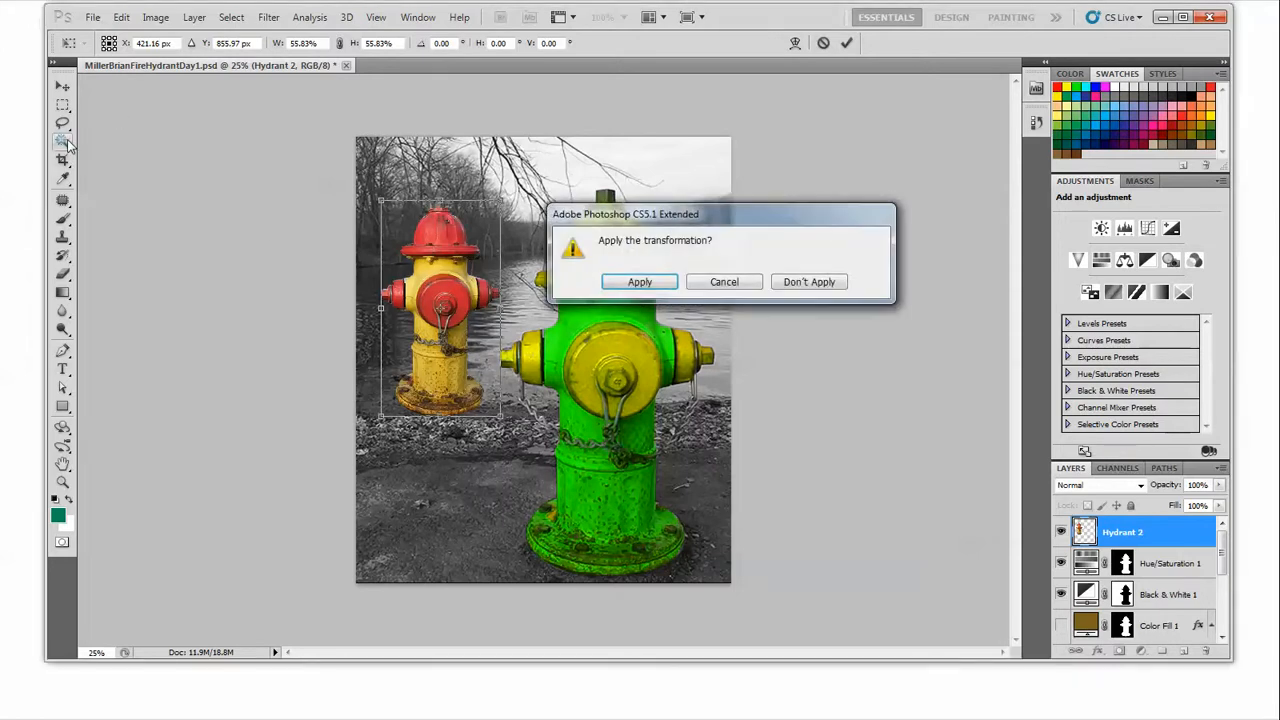
{"action": "left_click", "coordinate": [640, 282]}
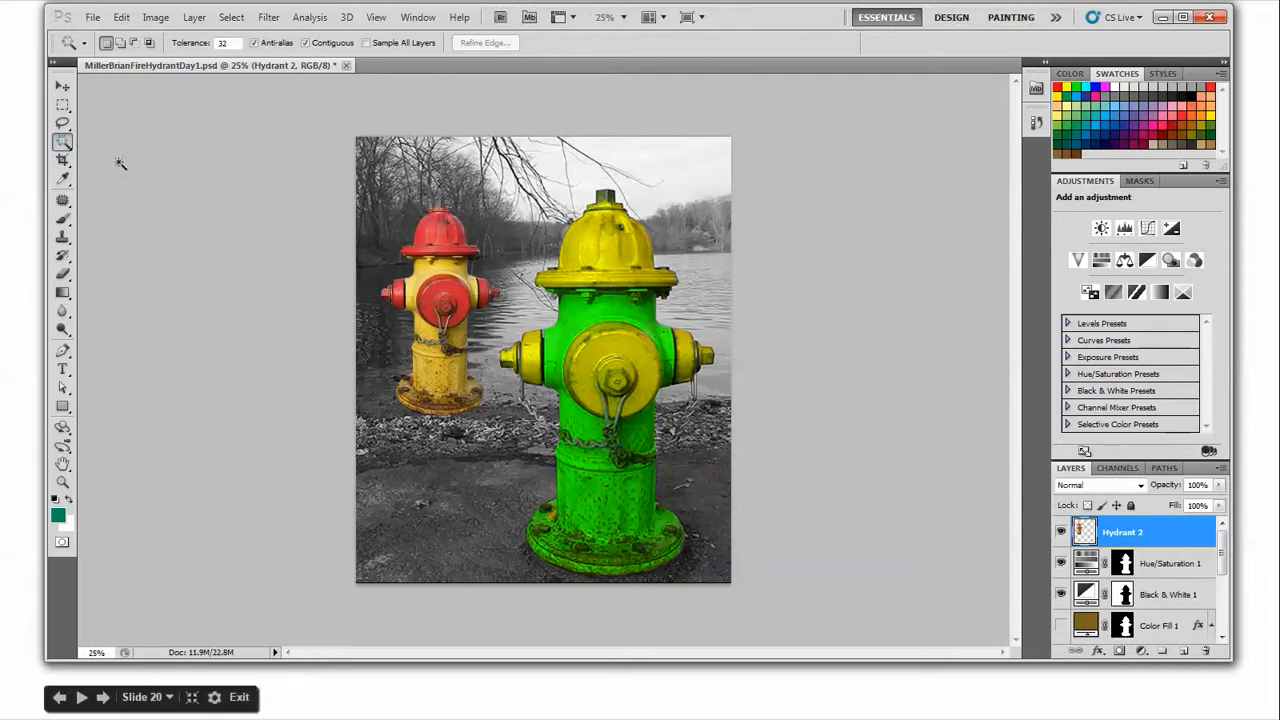
Select the small hydrant by picking the empty area of its layer with the Magic Wand and inverting the selection
{"action": "left_click", "coordinate": [499, 227]}
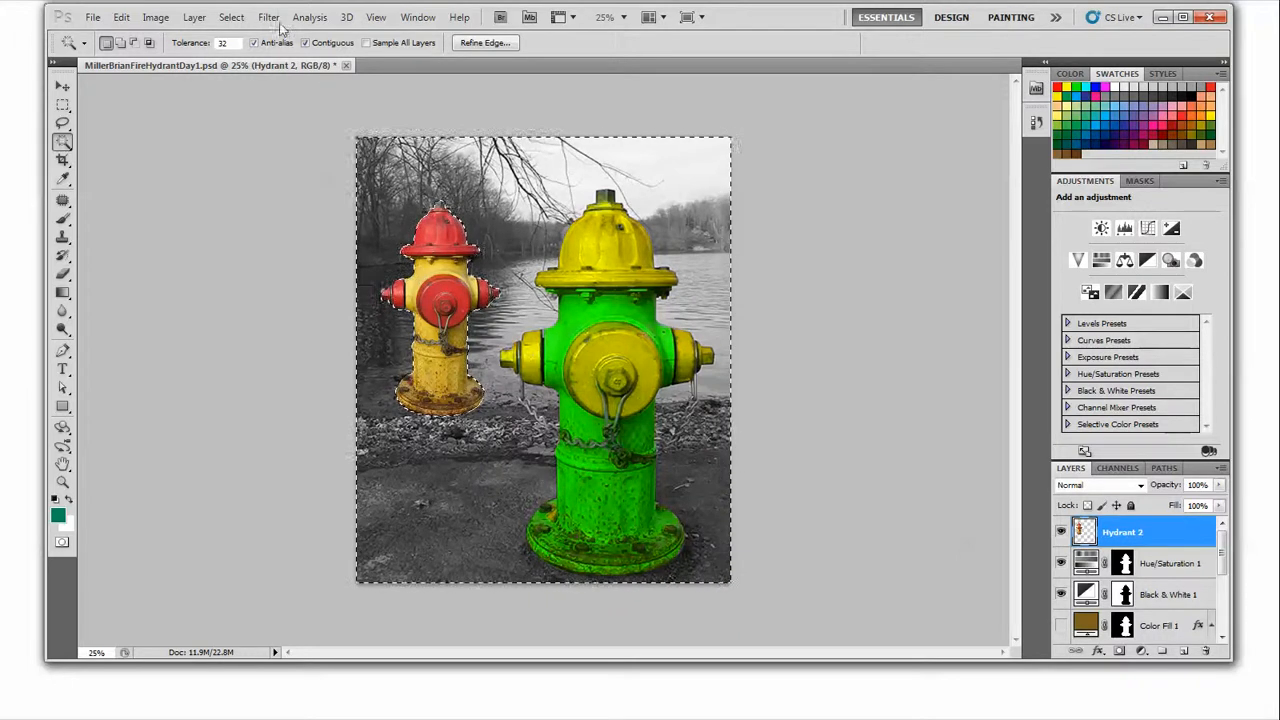
{"action": "left_click", "coordinate": [231, 17]}
{"action": "left_click", "coordinate": [258, 79]}
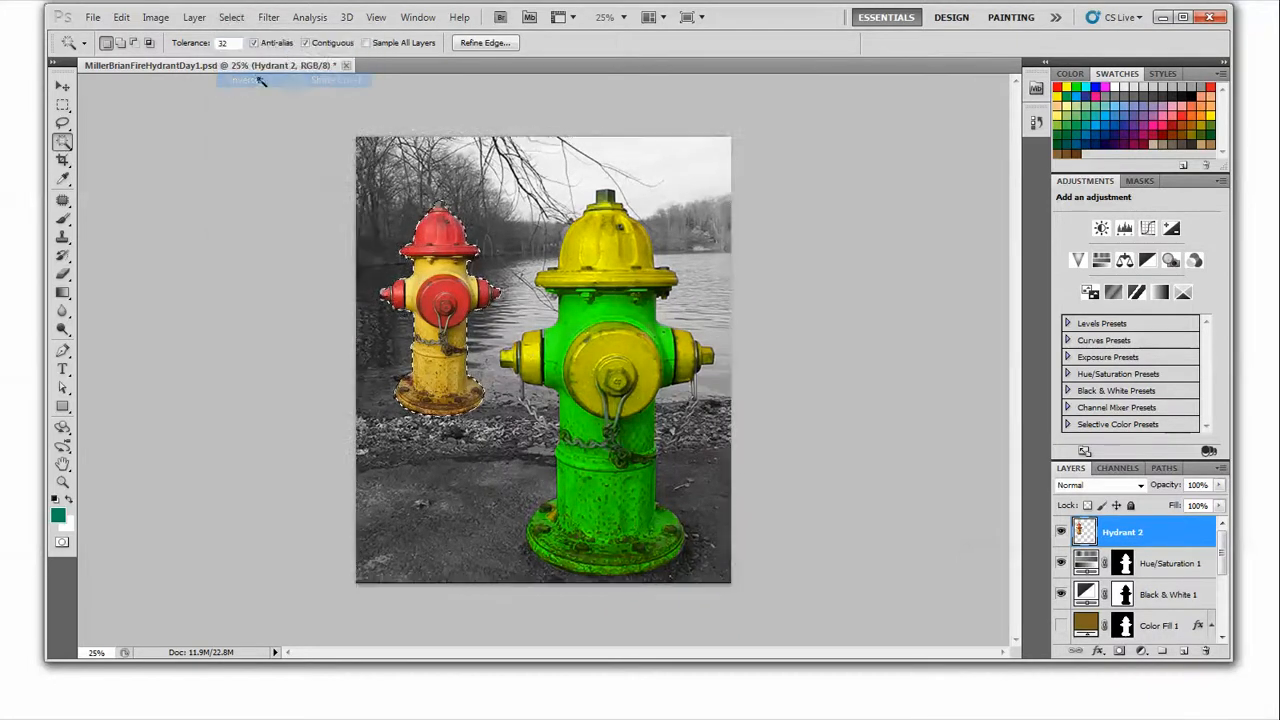
Try to add a new path named Hydrant 2
{"action": "left_click", "coordinate": [1165, 469]}
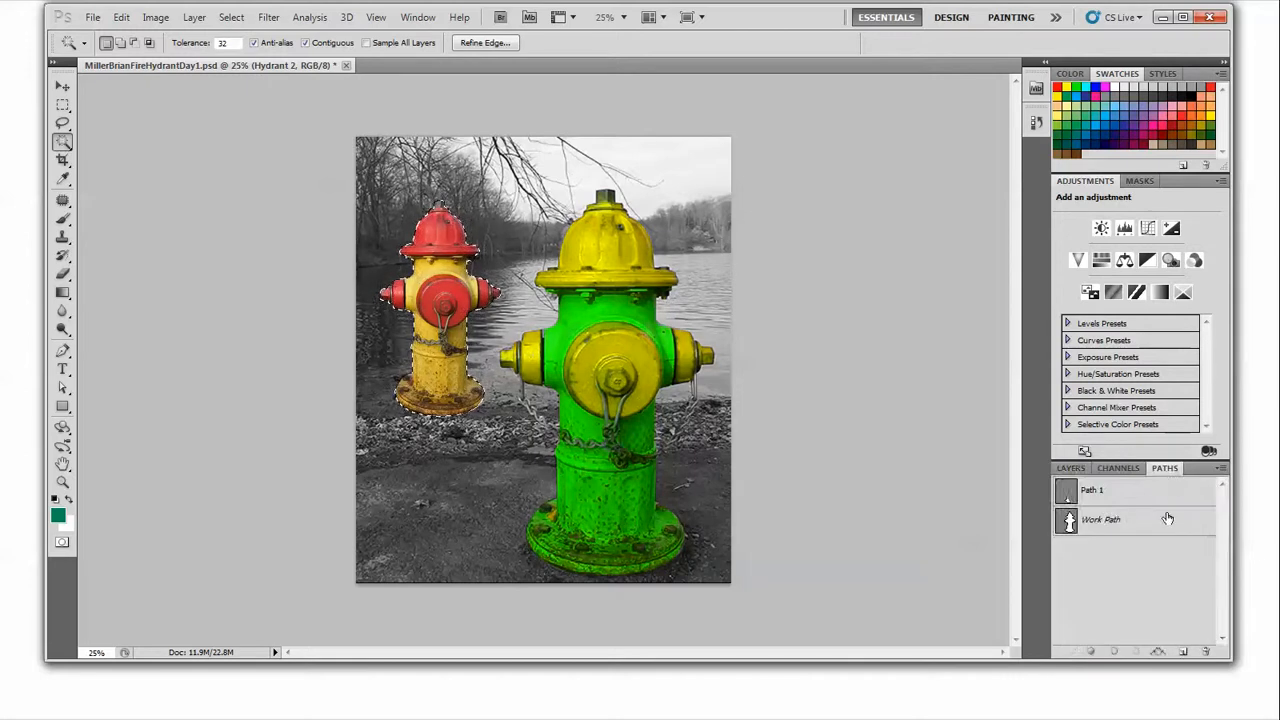
{"action": "left_click", "coordinate": [1183, 652]}
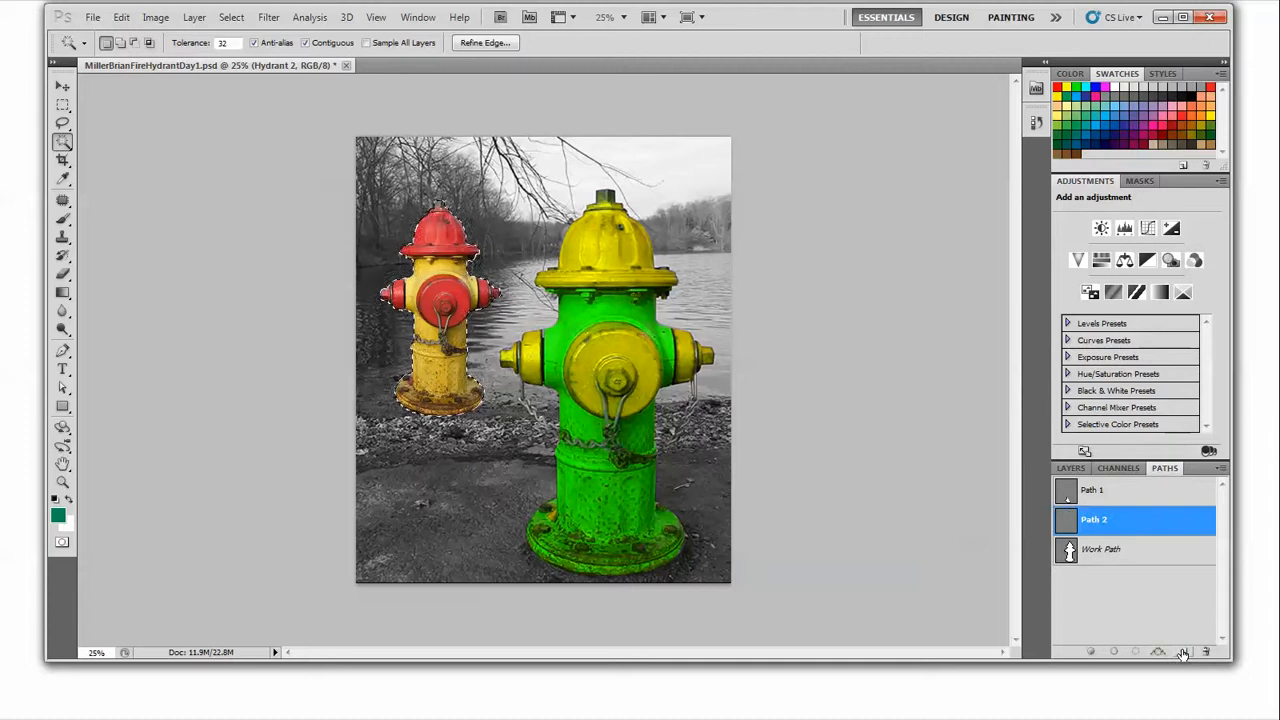
{"action": "double_click", "coordinate": [1099, 521]}
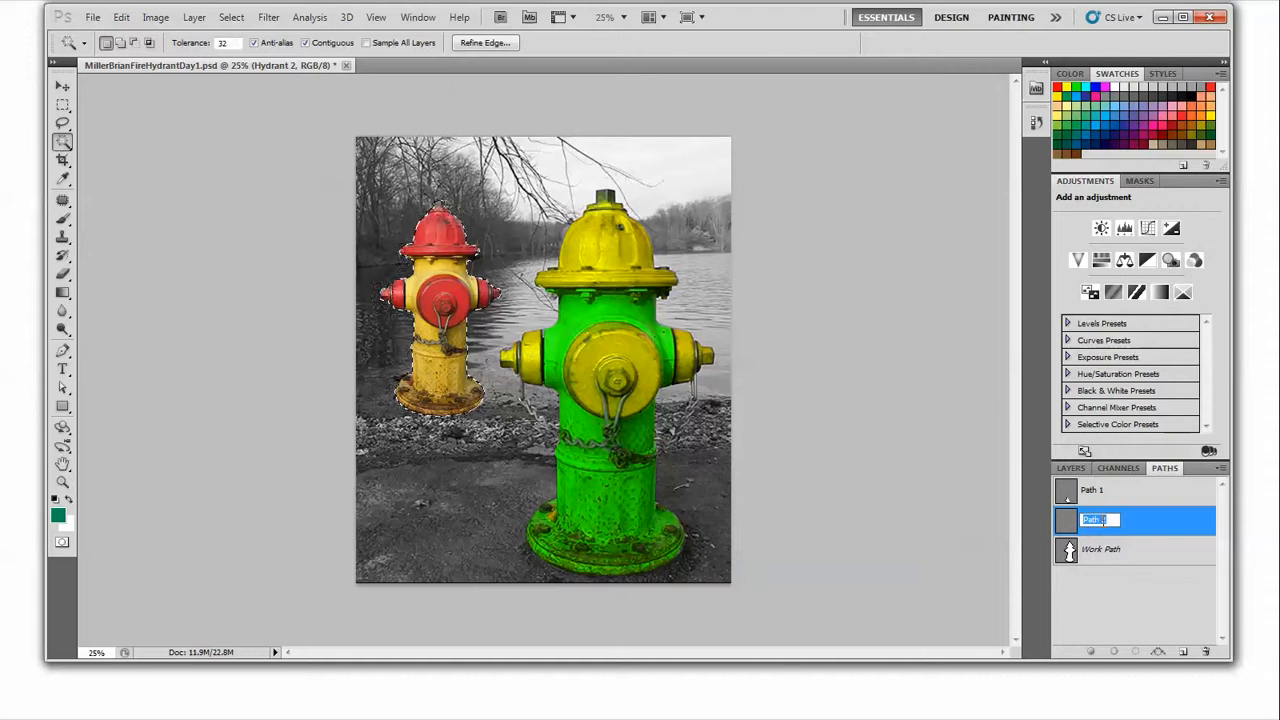
{"action": "type", "text": "Hydrant 2"}
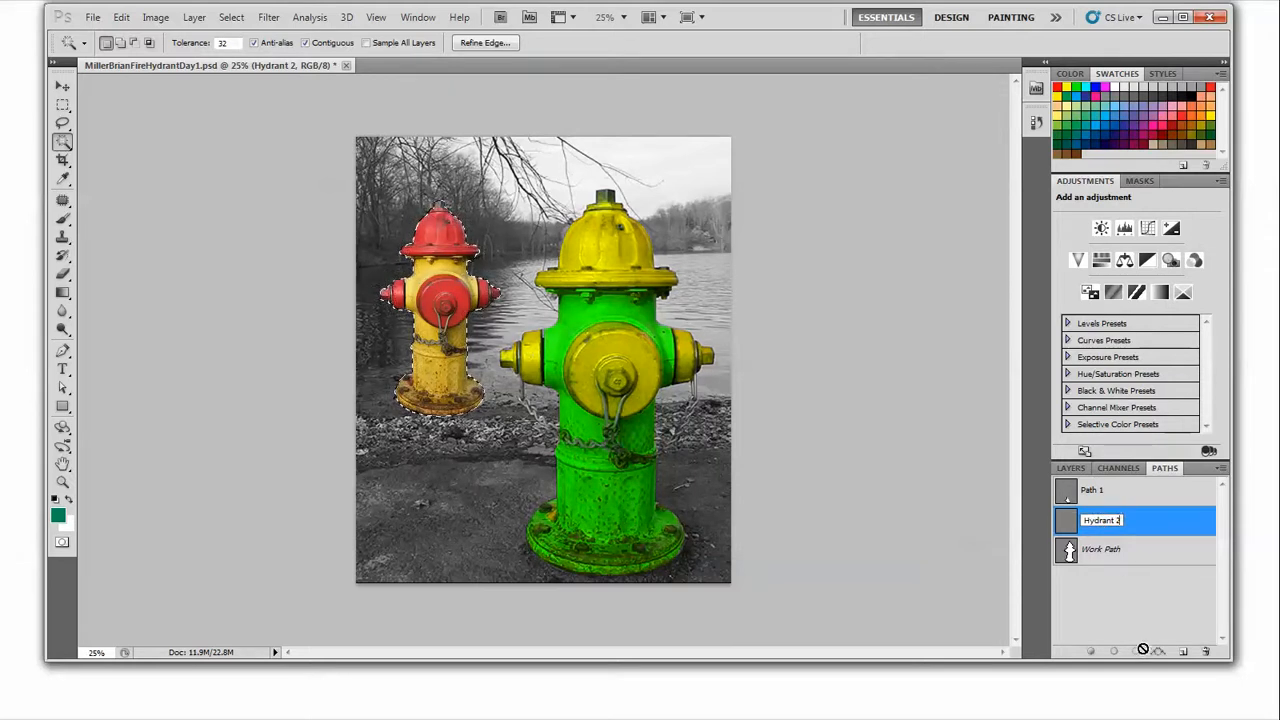
{"action": "left_click", "coordinate": [1131, 620]}
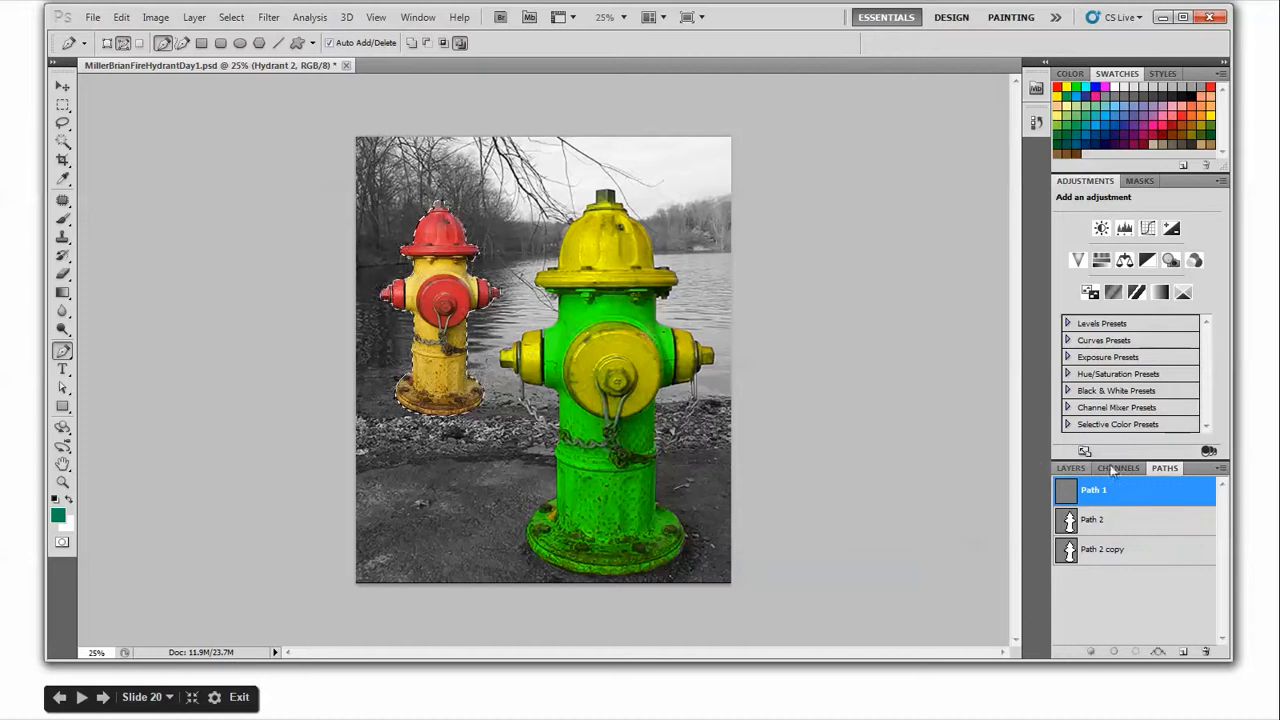
Make a work path from the small hydrant's selection with a tolerance of 2.0 pixels
{"action": "left_click", "coordinate": [1219, 469]}
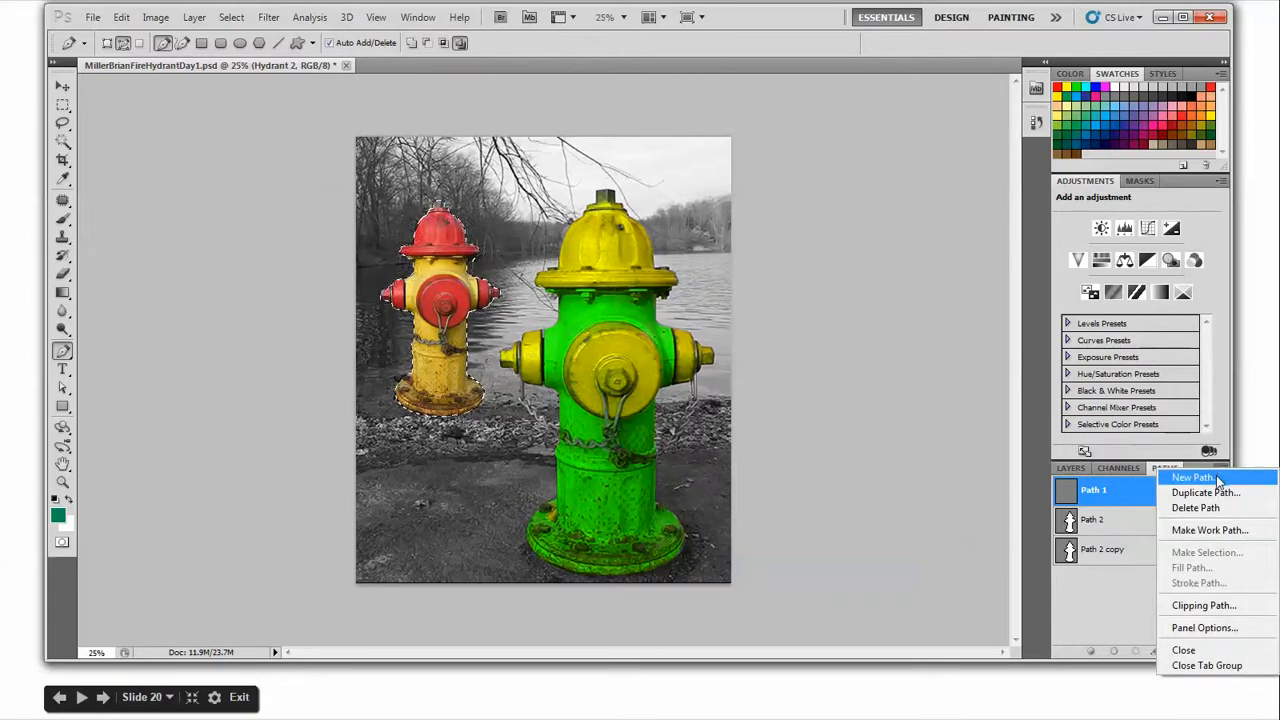
{"action": "left_click", "coordinate": [1208, 532]}
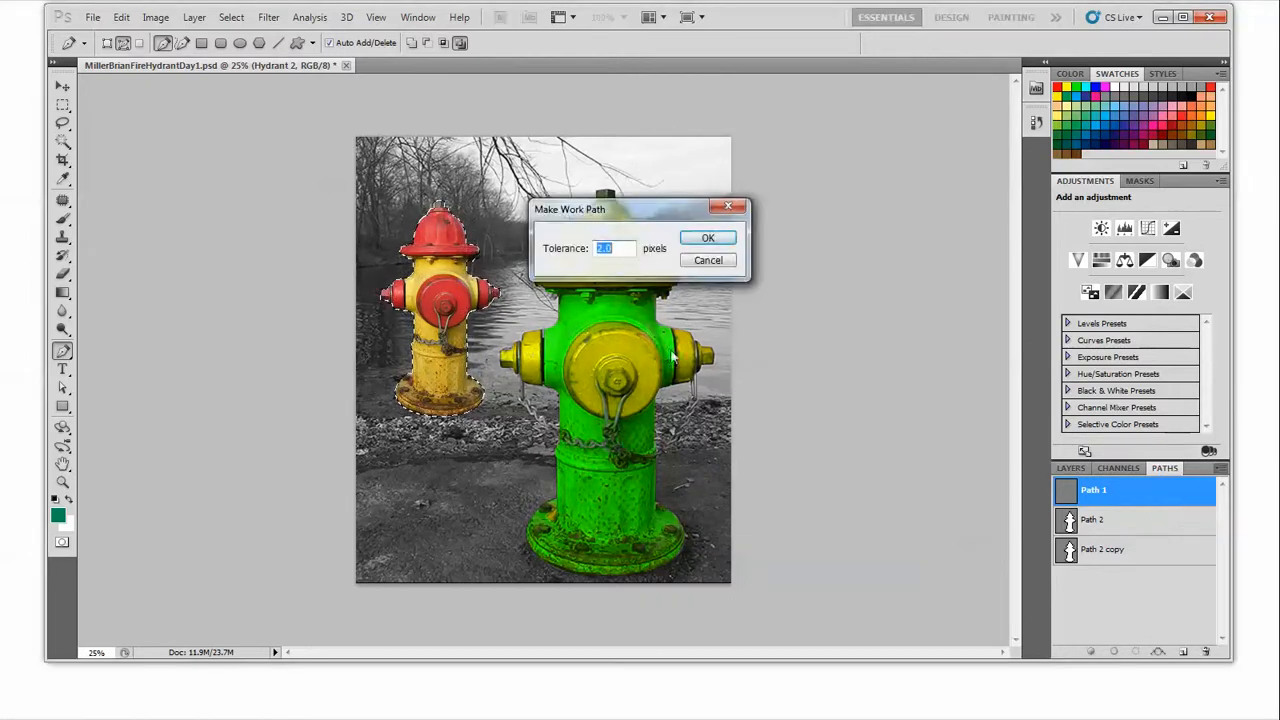
{"action": "left_click", "coordinate": [686, 244]}
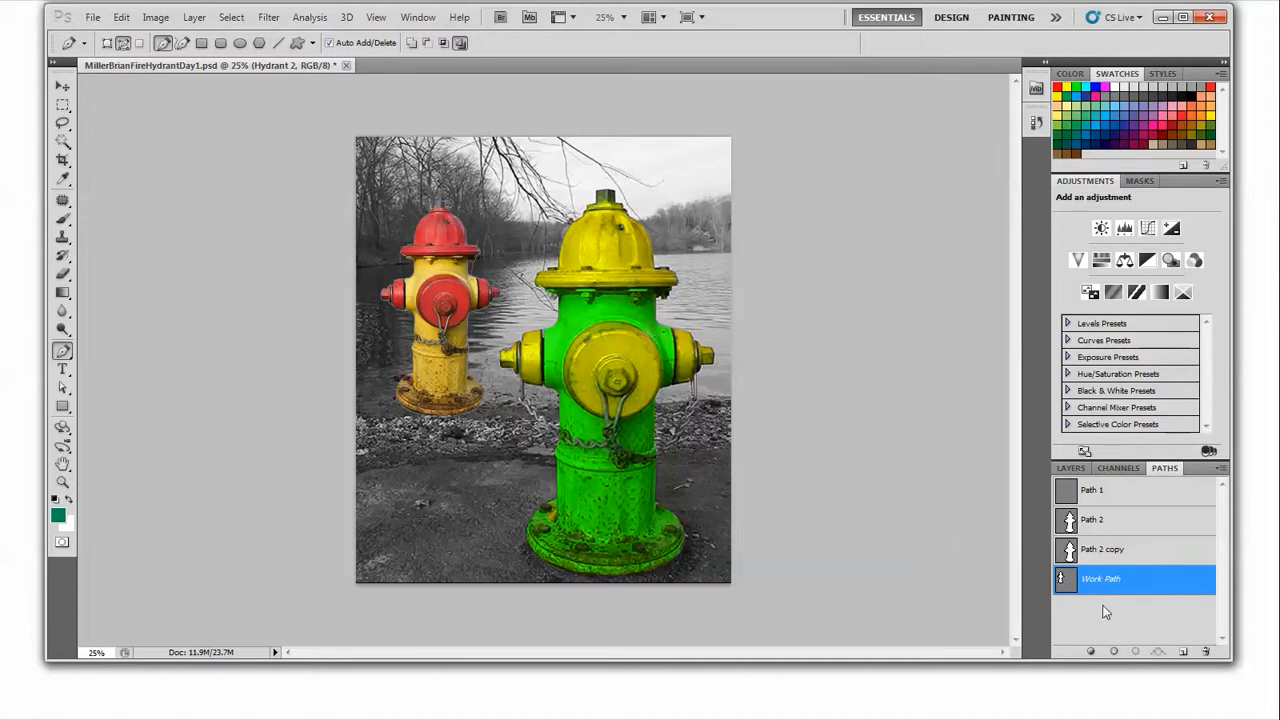
Load the work path as a selection and use it to add a layer mask to the Hydrant 2 layer
{"action": "left_click", "coordinate": [1136, 651]}
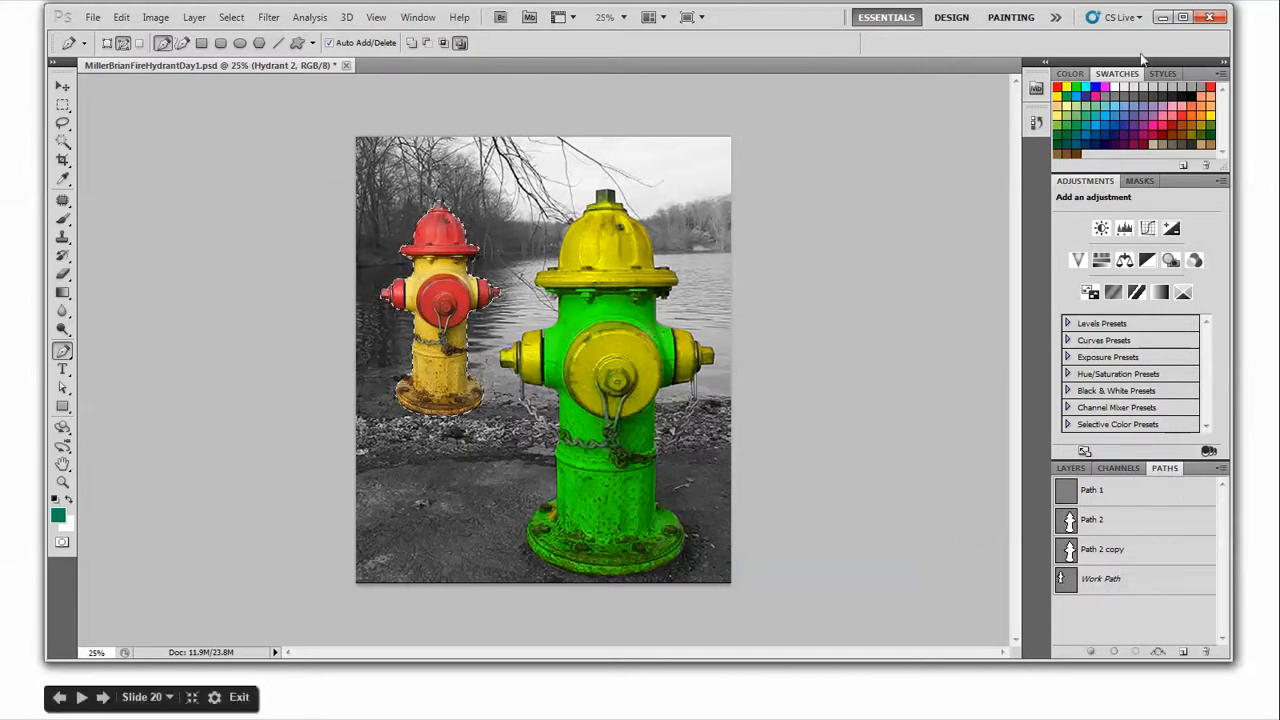
{"action": "left_click_drag", "start_coordinate": [772, 18], "coordinate": [801, 57]}
{"action": "left_click", "coordinate": [1112, 487]}
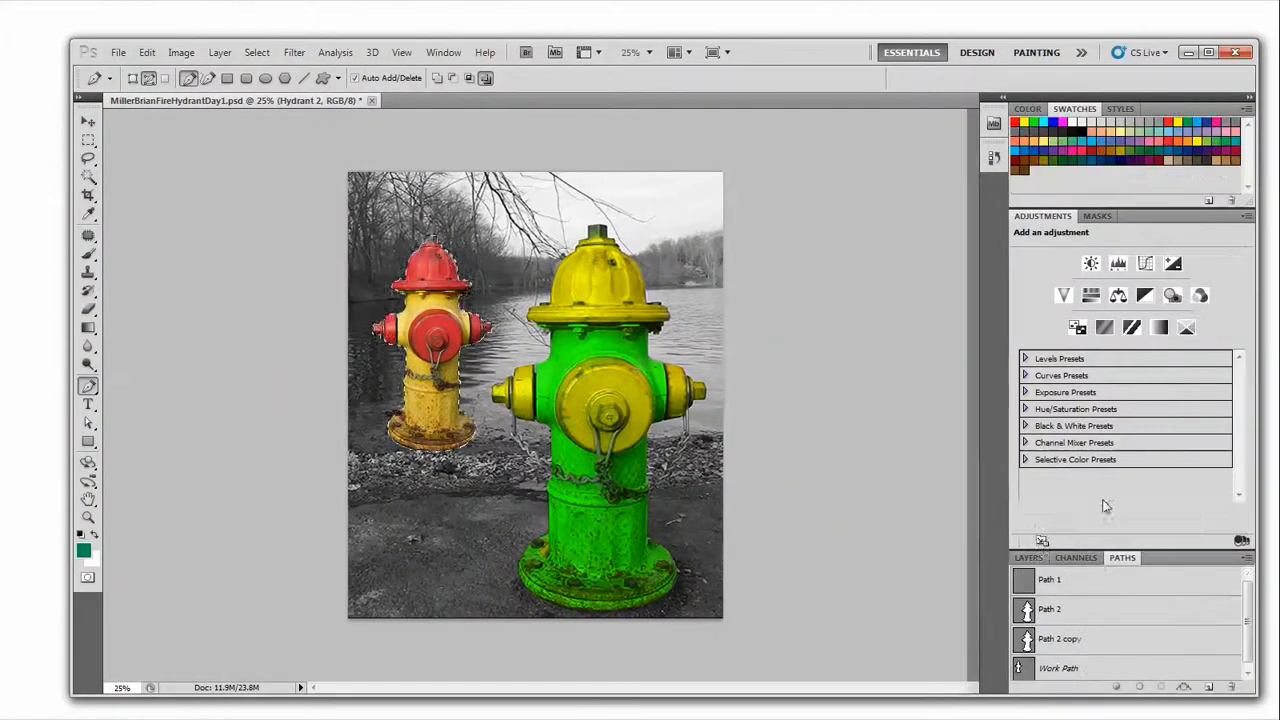
{"action": "left_click", "coordinate": [1029, 557]}
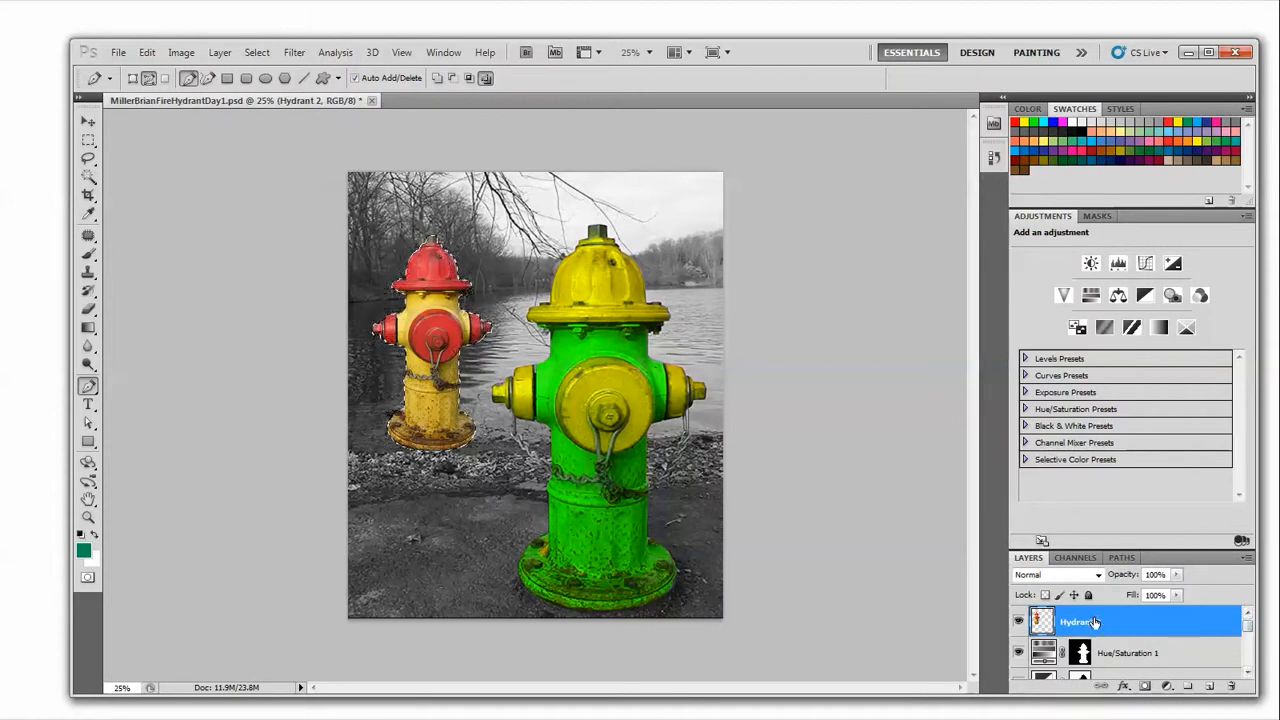
{"action": "left_click", "coordinate": [1145, 688]}
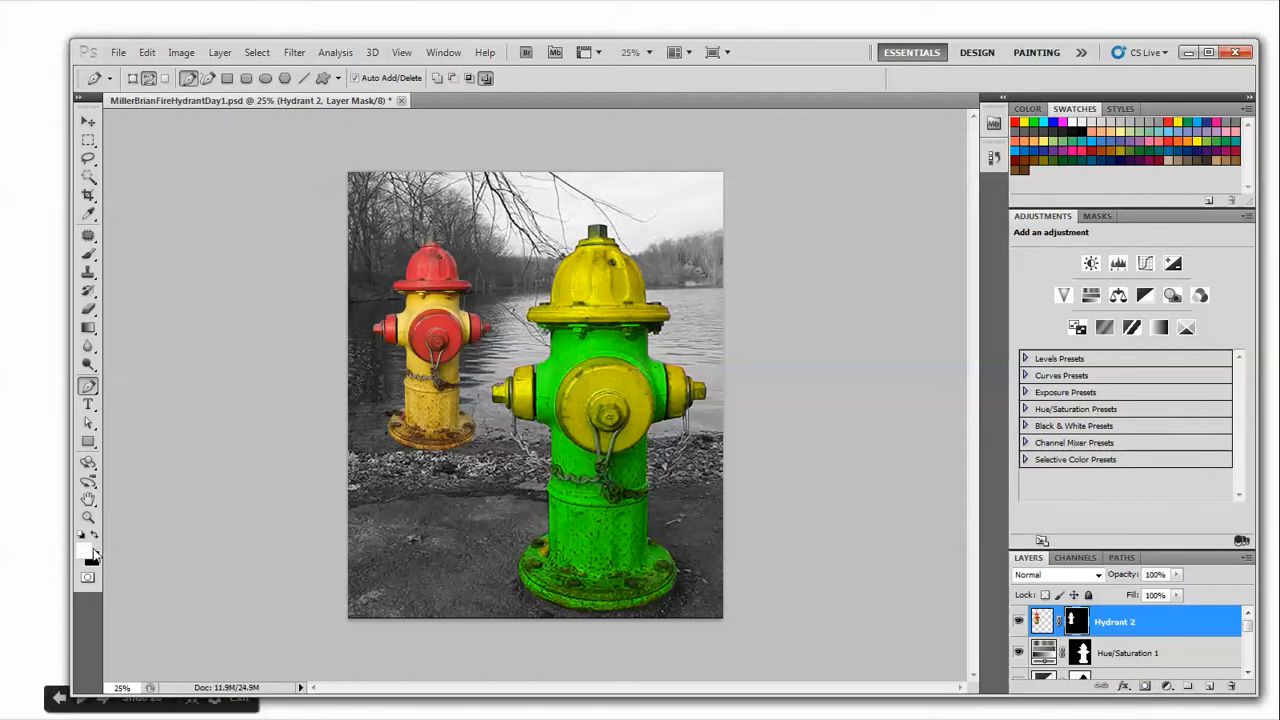
Brush black on the Hydrant 2 mask to hide the small hydrant's base, and brush it back in with white
{"action": "left_click", "coordinate": [95, 538]}
{"action": "left_click", "coordinate": [88, 254]}
{"action": "mouse_move", "coordinate": [398, 482]}
{"action": "left_mouse_down"}
{"action": "mouse_move", "coordinate": [440, 462]}
{"action": "mouse_move", "coordinate": [420, 456]}
{"action": "mouse_move", "coordinate": [446, 433]}
{"action": "mouse_move", "coordinate": [382, 421]}
{"action": "mouse_move", "coordinate": [452, 431]}
{"action": "mouse_move", "coordinate": [392, 431]}
{"action": "left_mouse_up"}
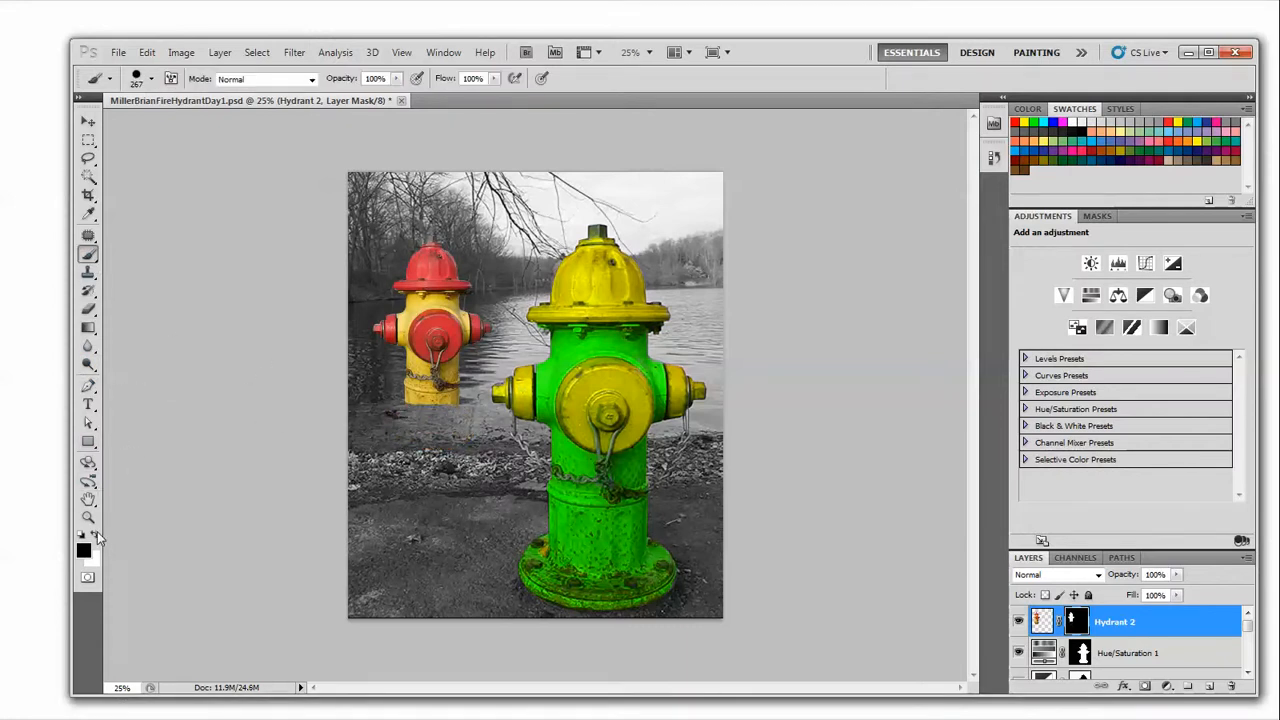
{"action": "left_click", "coordinate": [96, 535]}
{"action": "mouse_move", "coordinate": [412, 418]}
{"action": "left_mouse_down"}
{"action": "mouse_move", "coordinate": [425, 410]}
{"action": "mouse_move", "coordinate": [470, 440]}
{"action": "mouse_move", "coordinate": [420, 455]}
{"action": "mouse_move", "coordinate": [452, 450]}
{"action": "left_mouse_up"}
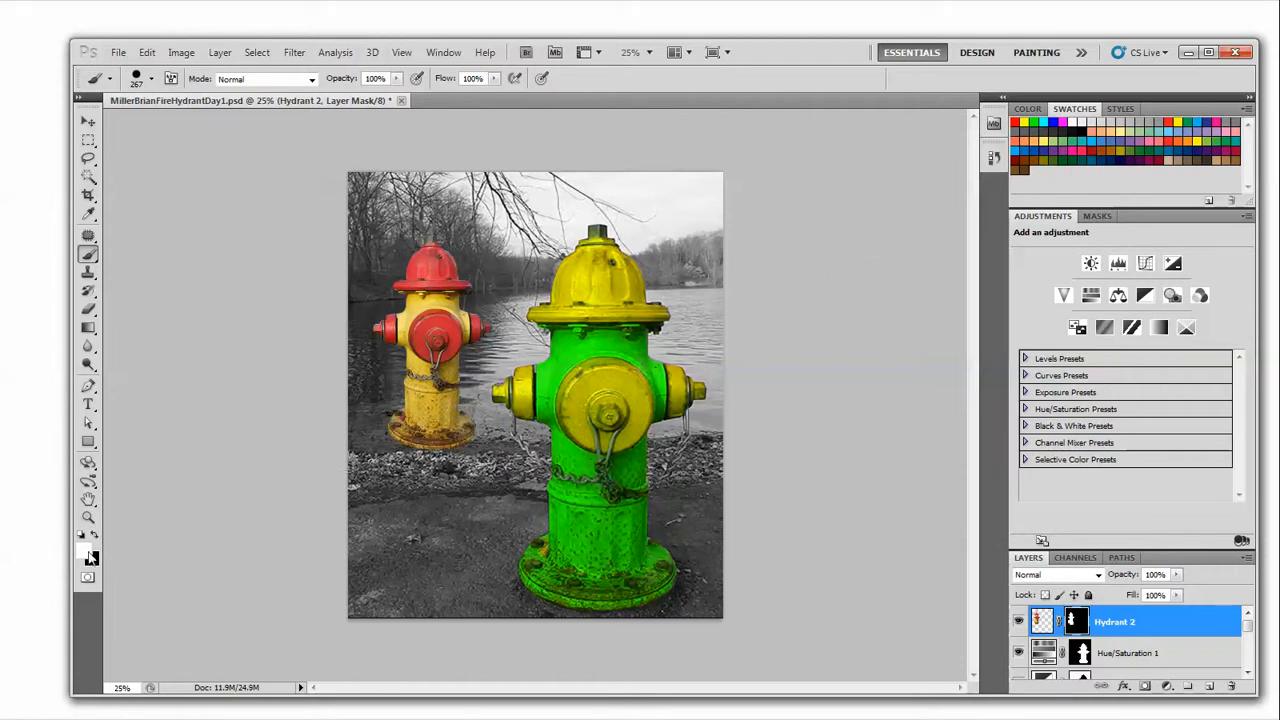
Choose the mid-gray 858383 and brush it over the Hydrant 2 mask to make the small hydrant semi-transparent
{"action": "key", "text": "i"}
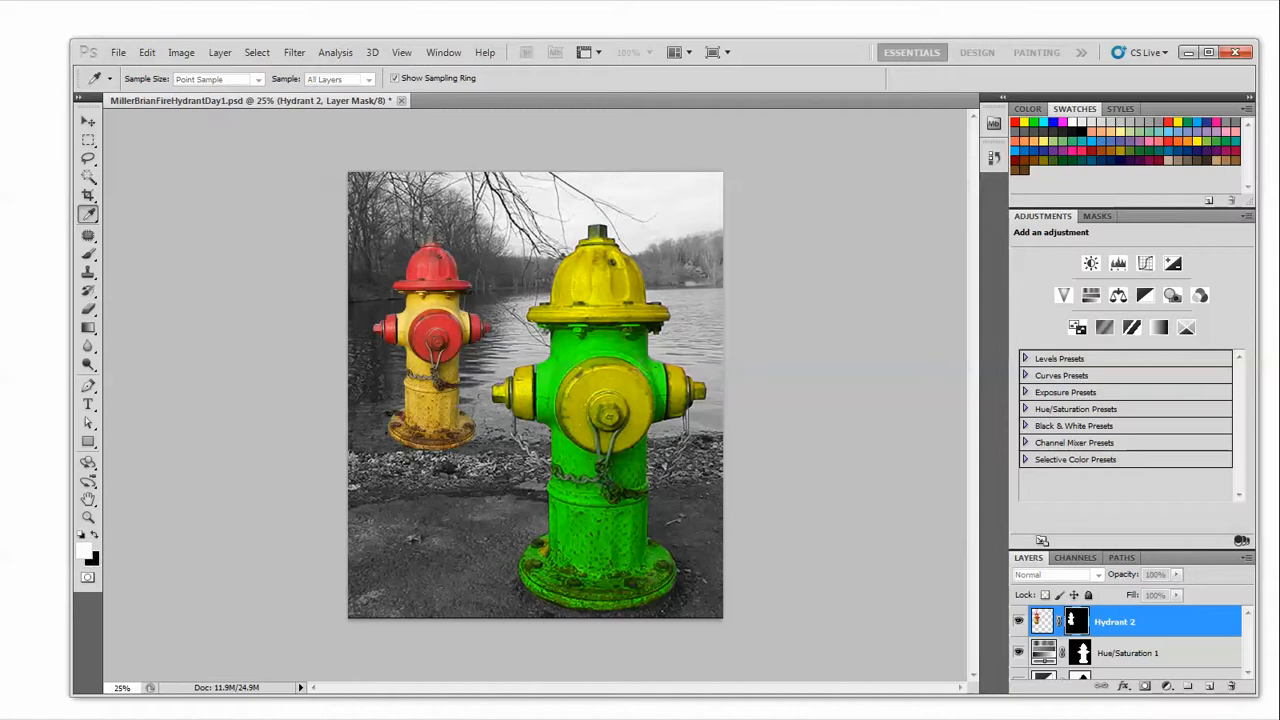
{"action": "left_click", "coordinate": [92, 558]}
{"action": "left_click_drag", "start_coordinate": [668, 126], "coordinate": [660, 128]}
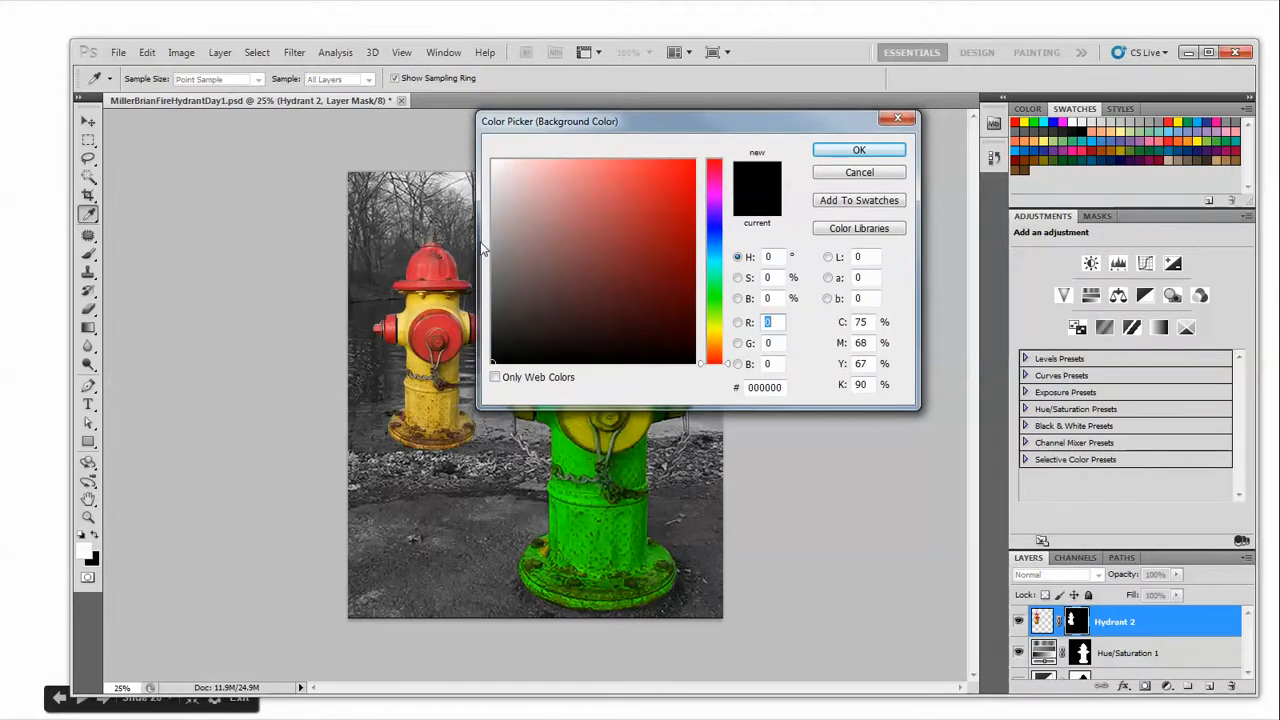
{"action": "left_click", "coordinate": [494, 257]}
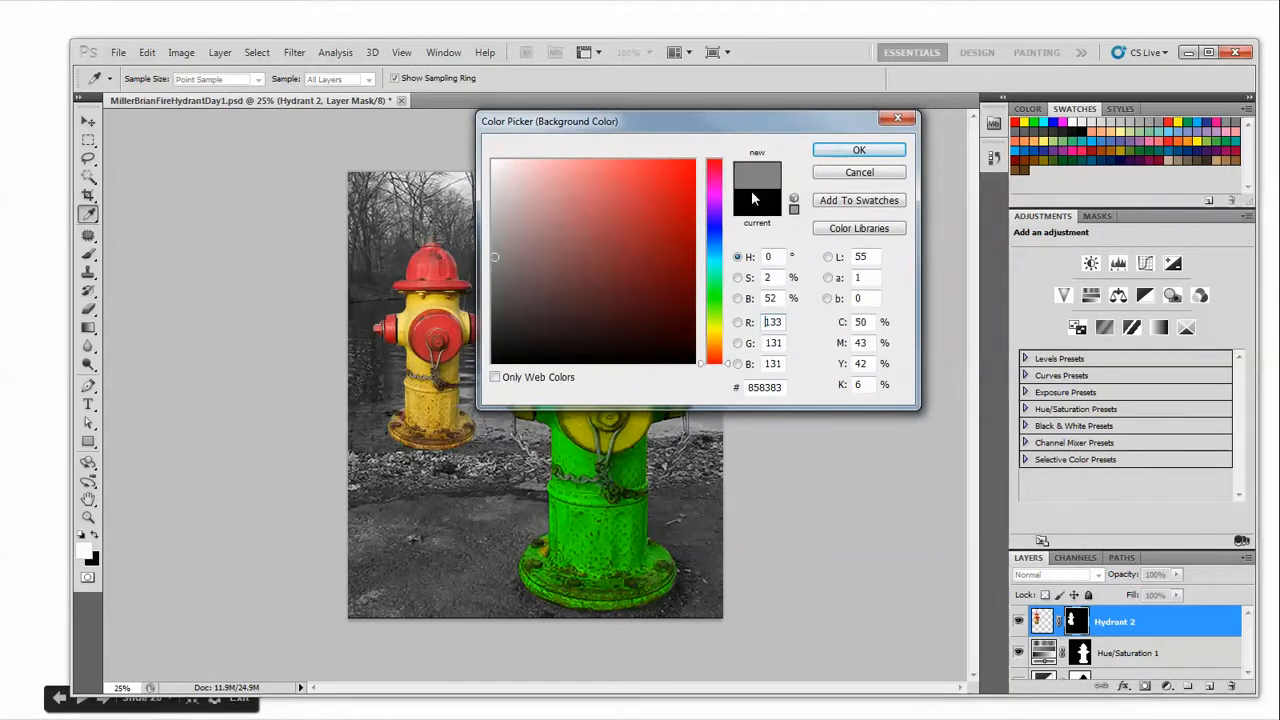
{"action": "left_click", "coordinate": [859, 150]}
{"action": "key", "text": "b"}
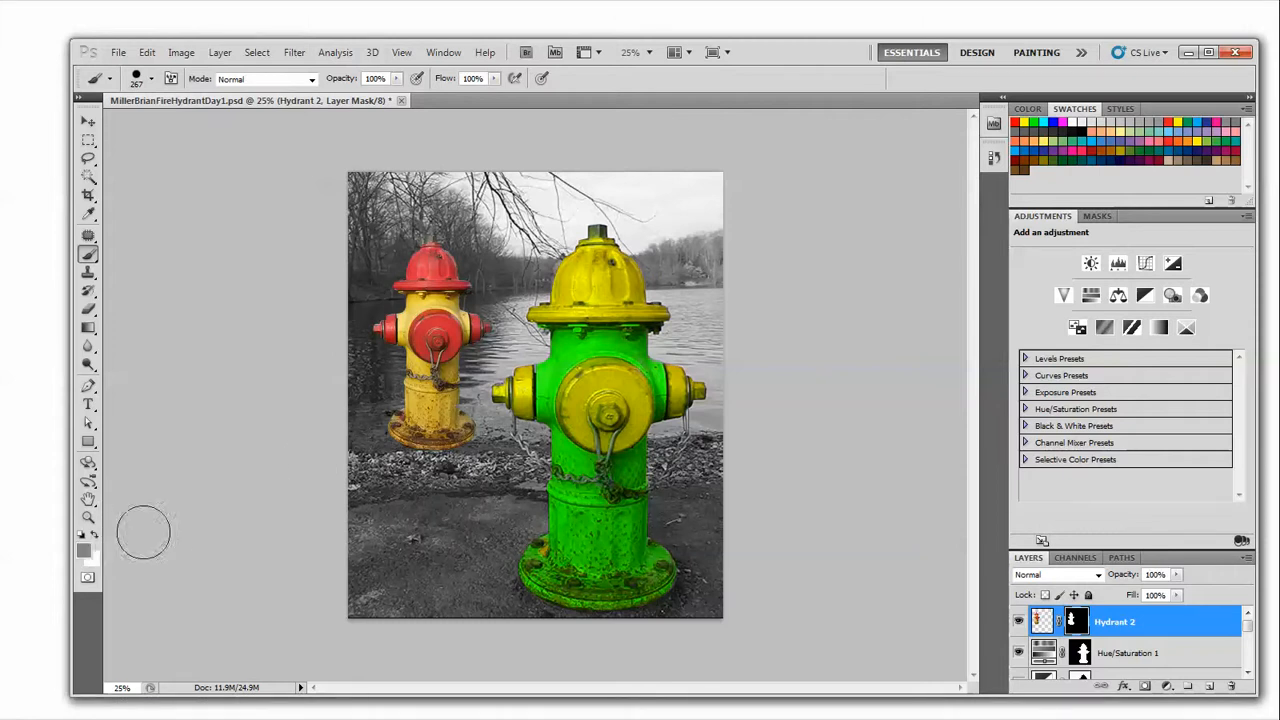
{"action": "mouse_move", "coordinate": [460, 452]}
{"action": "left_mouse_down"}
{"action": "mouse_move", "coordinate": [412, 427]}
{"action": "mouse_move", "coordinate": [481, 401]}
{"action": "mouse_move", "coordinate": [392, 362]}
{"action": "mouse_move", "coordinate": [463, 336]}
{"action": "mouse_move", "coordinate": [432, 312]}
{"action": "mouse_move", "coordinate": [404, 331]}
{"action": "mouse_move", "coordinate": [418, 271]}
{"action": "mouse_move", "coordinate": [449, 273]}
{"action": "mouse_move", "coordinate": [443, 328]}
{"action": "mouse_move", "coordinate": [431, 351]}
{"action": "mouse_move", "coordinate": [439, 330]}
{"action": "mouse_move", "coordinate": [398, 364]}
{"action": "mouse_move", "coordinate": [472, 452]}
{"action": "left_mouse_up"}
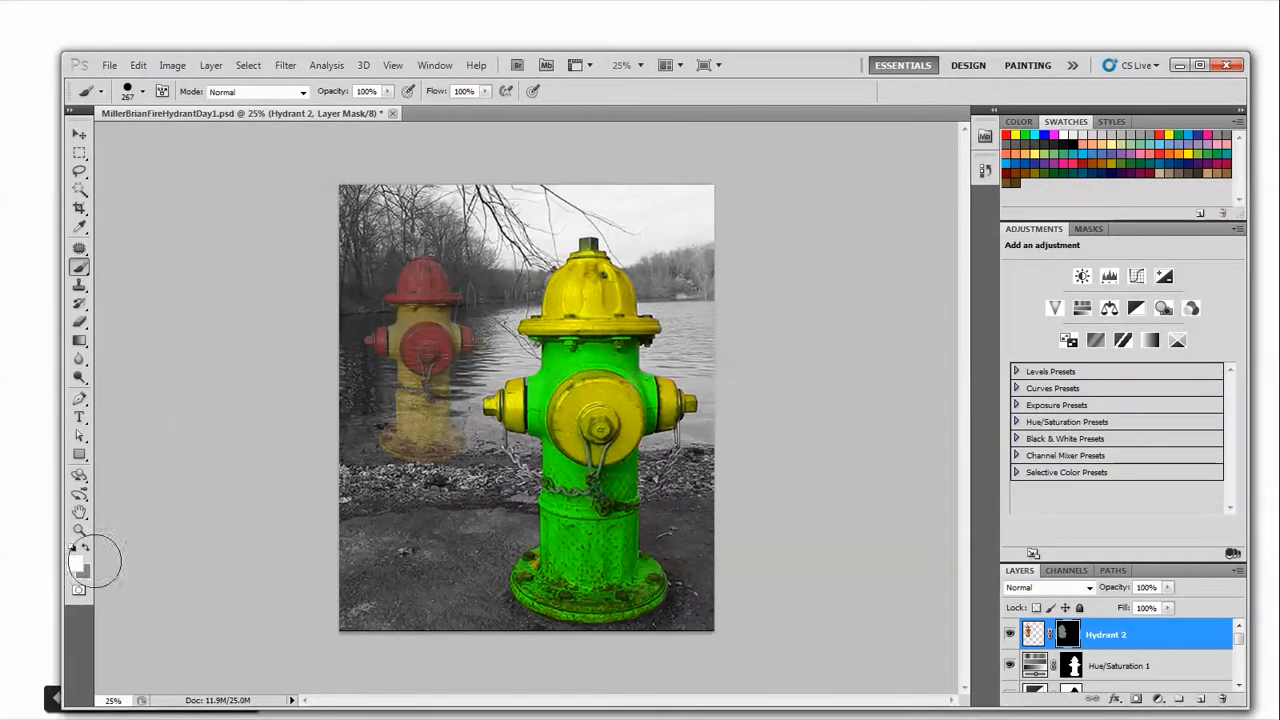
Set the background color to near black and brush white over the Hydrant 2 mask to restore the small hydrant's full opacity
{"action": "left_click", "coordinate": [86, 574]}
{"action": "left_click_drag", "start_coordinate": [494, 282], "coordinate": [492, 360]}
{"action": "left_click", "coordinate": [838, 152]}
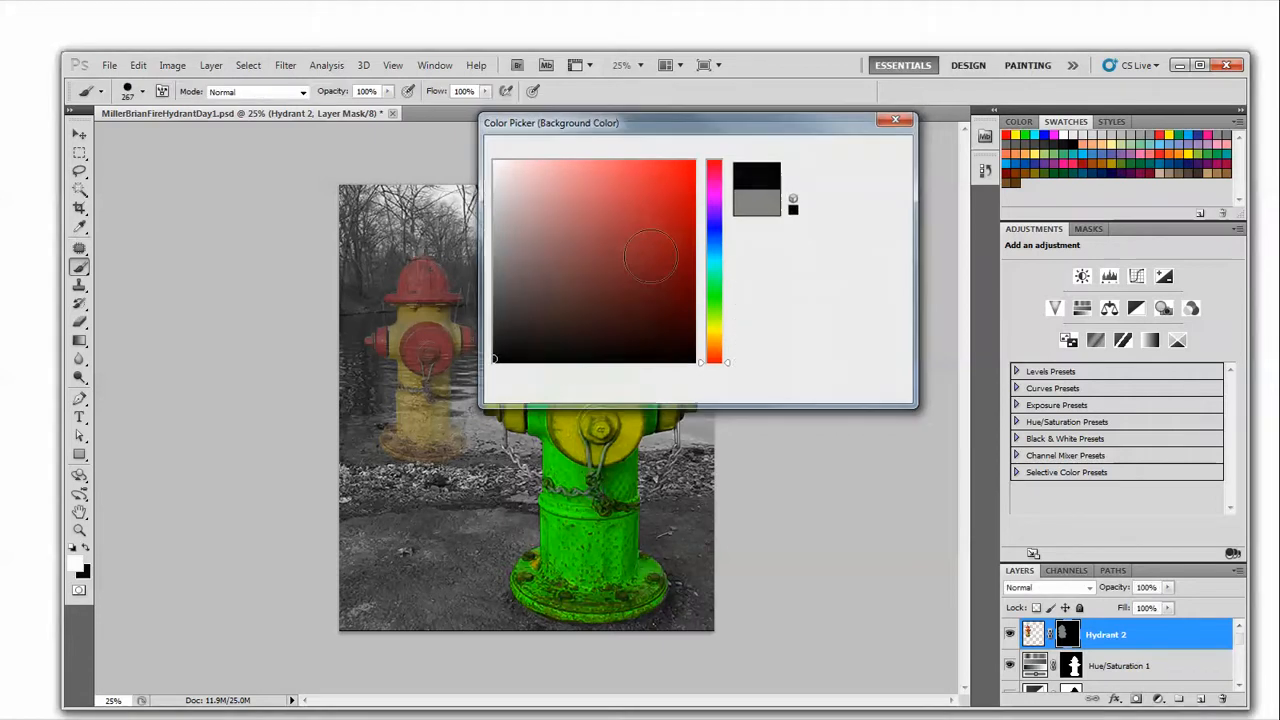
{"action": "mouse_move", "coordinate": [440, 432]}
{"action": "left_mouse_down"}
{"action": "mouse_move", "coordinate": [482, 430]}
{"action": "mouse_move", "coordinate": [454, 347]}
{"action": "mouse_move", "coordinate": [411, 347]}
{"action": "mouse_move", "coordinate": [404, 294]}
{"action": "mouse_move", "coordinate": [419, 258]}
{"action": "mouse_move", "coordinate": [391, 314]}
{"action": "mouse_move", "coordinate": [396, 355]}
{"action": "mouse_move", "coordinate": [386, 284]}
{"action": "mouse_move", "coordinate": [454, 294]}
{"action": "mouse_move", "coordinate": [449, 349]}
{"action": "mouse_move", "coordinate": [449, 264]}
{"action": "mouse_move", "coordinate": [416, 254]}
{"action": "mouse_move", "coordinate": [404, 357]}
{"action": "mouse_move", "coordinate": [430, 480]}
{"action": "left_mouse_up"}
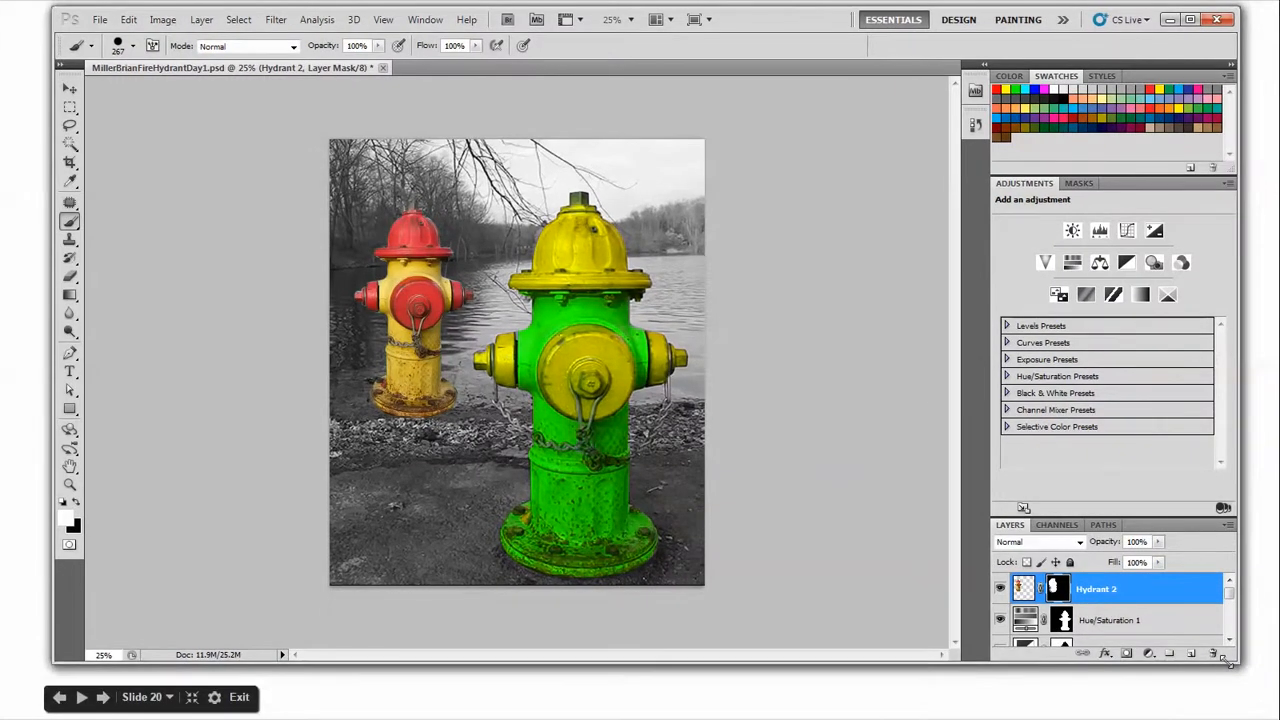
Load the small hydrant's work path as a selection
{"action": "left_click_drag", "start_coordinate": [1227, 662], "coordinate": [1231, 696]}
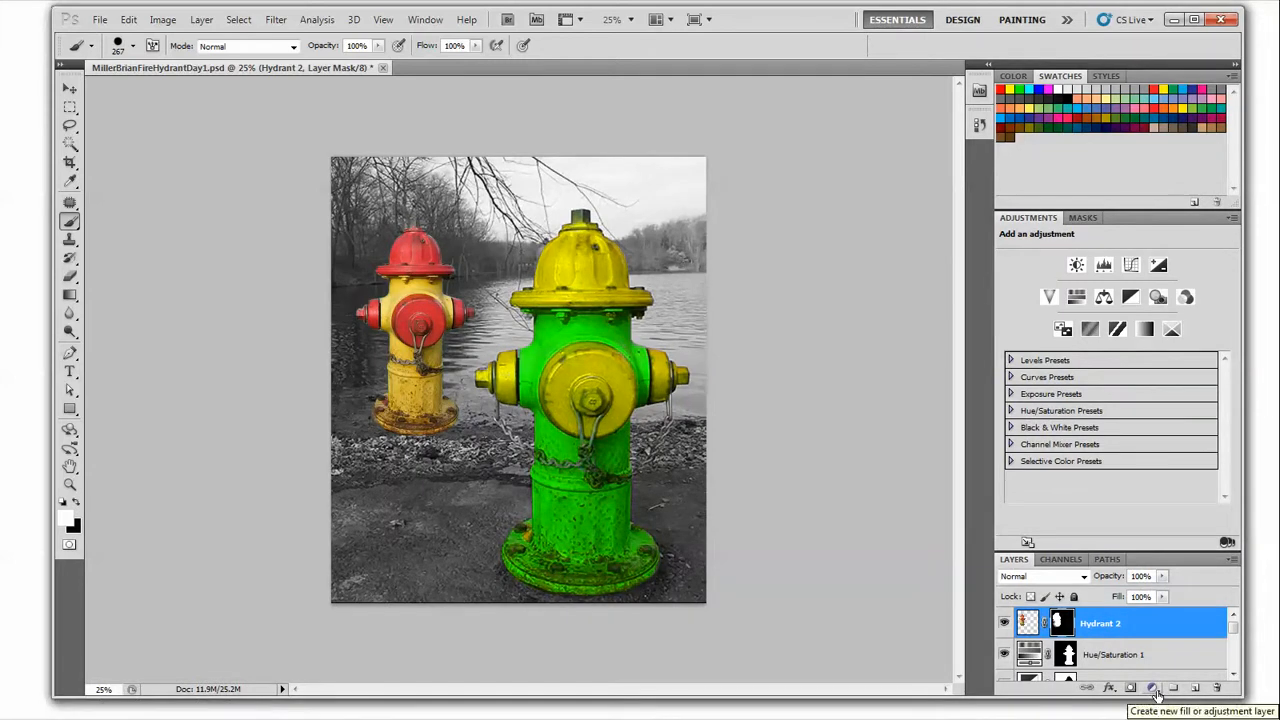
{"action": "left_click", "coordinate": [1155, 690]}
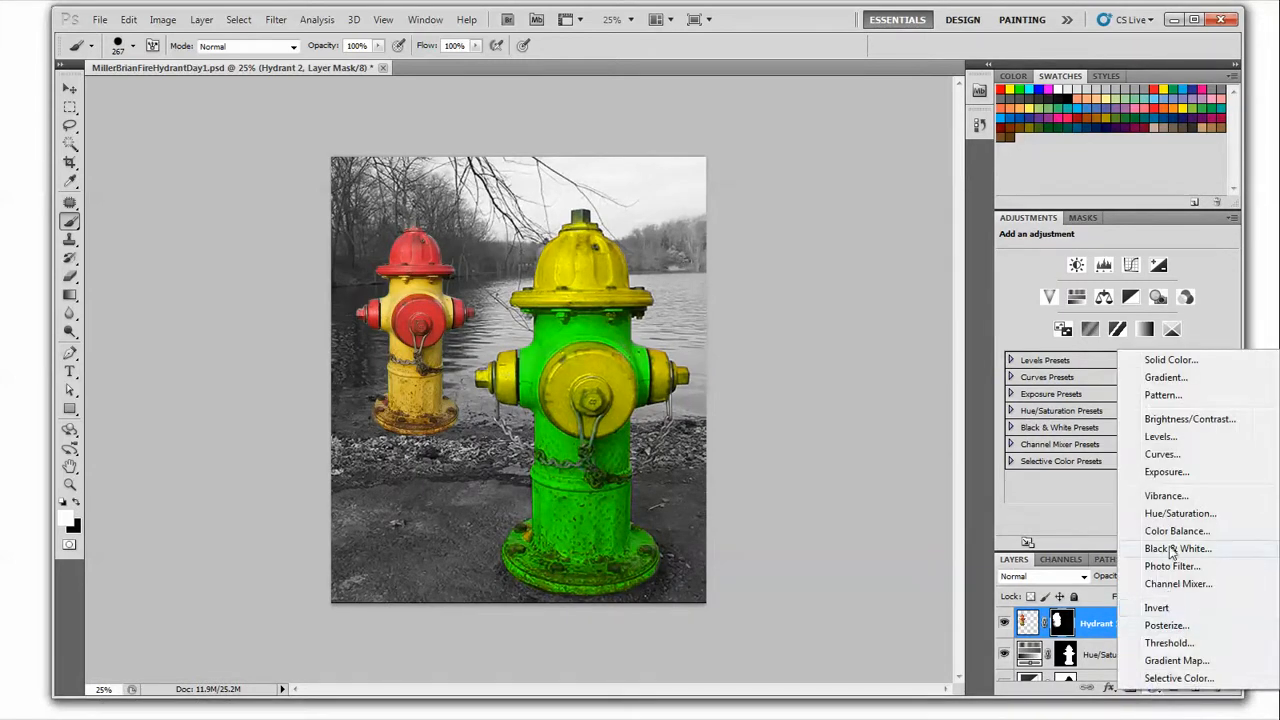
{"action": "left_click", "coordinate": [1045, 522]}
{"action": "left_click", "coordinate": [1105, 559]}
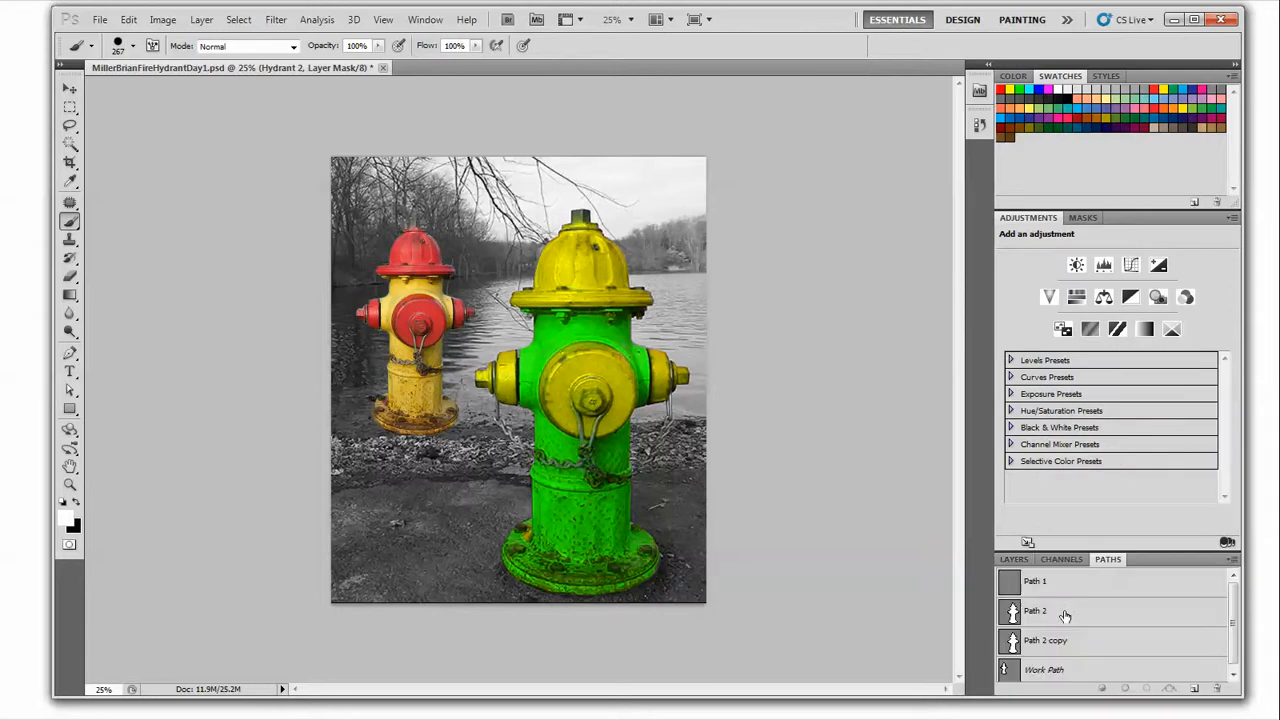
{"action": "left_click", "coordinate": [1045, 669]}
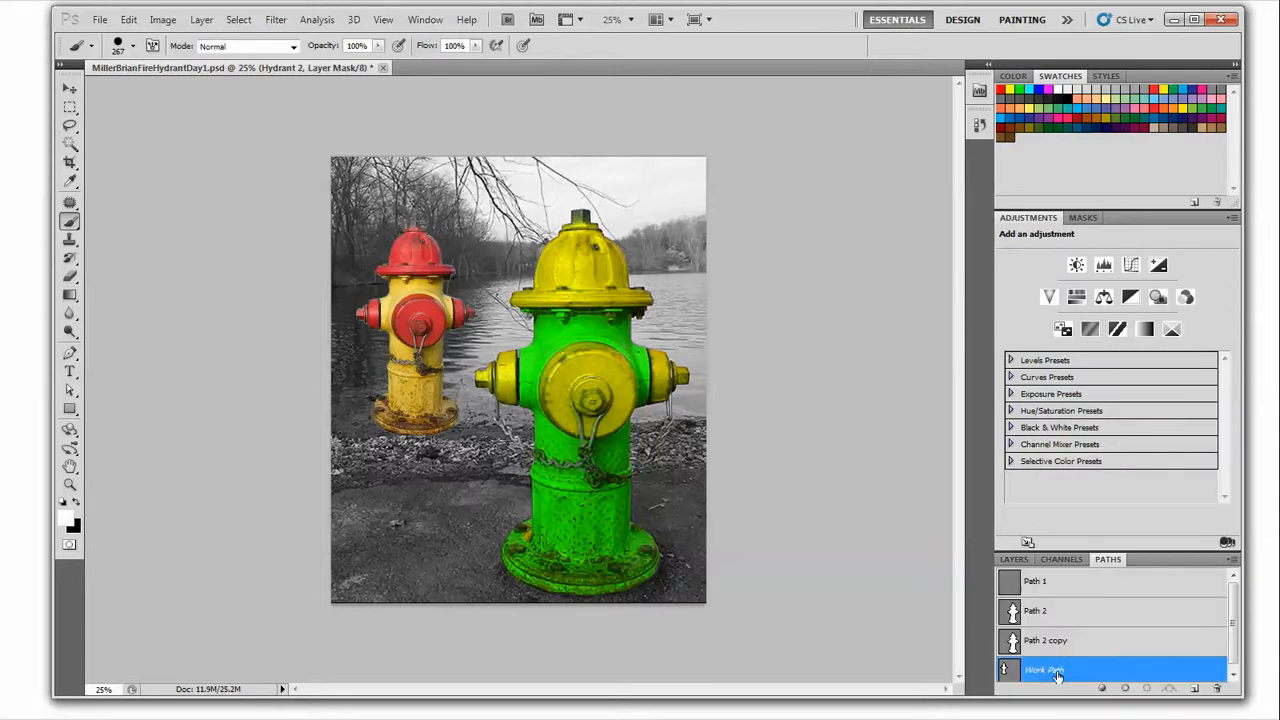
{"action": "left_click", "coordinate": [1147, 689]}
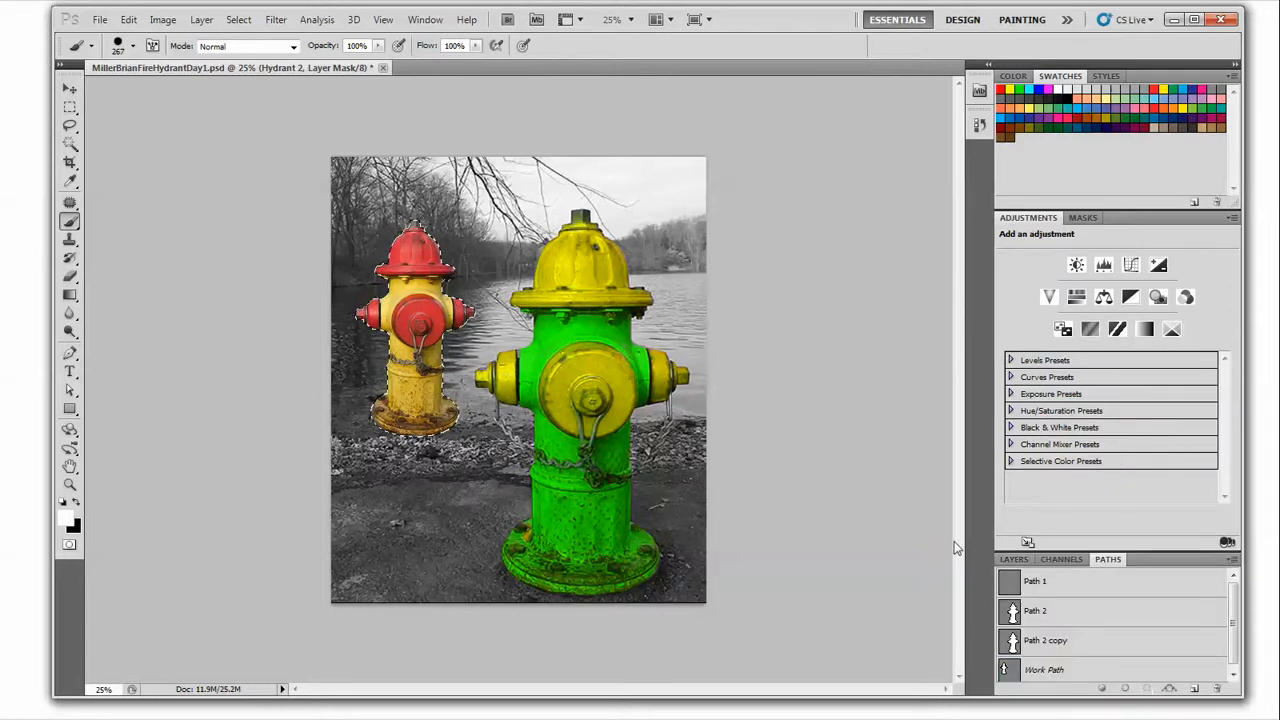
Add a Gradient fill layer above Hydrant 2, limited to the small hydrant's selection
{"action": "left_click", "coordinate": [1014, 559]}
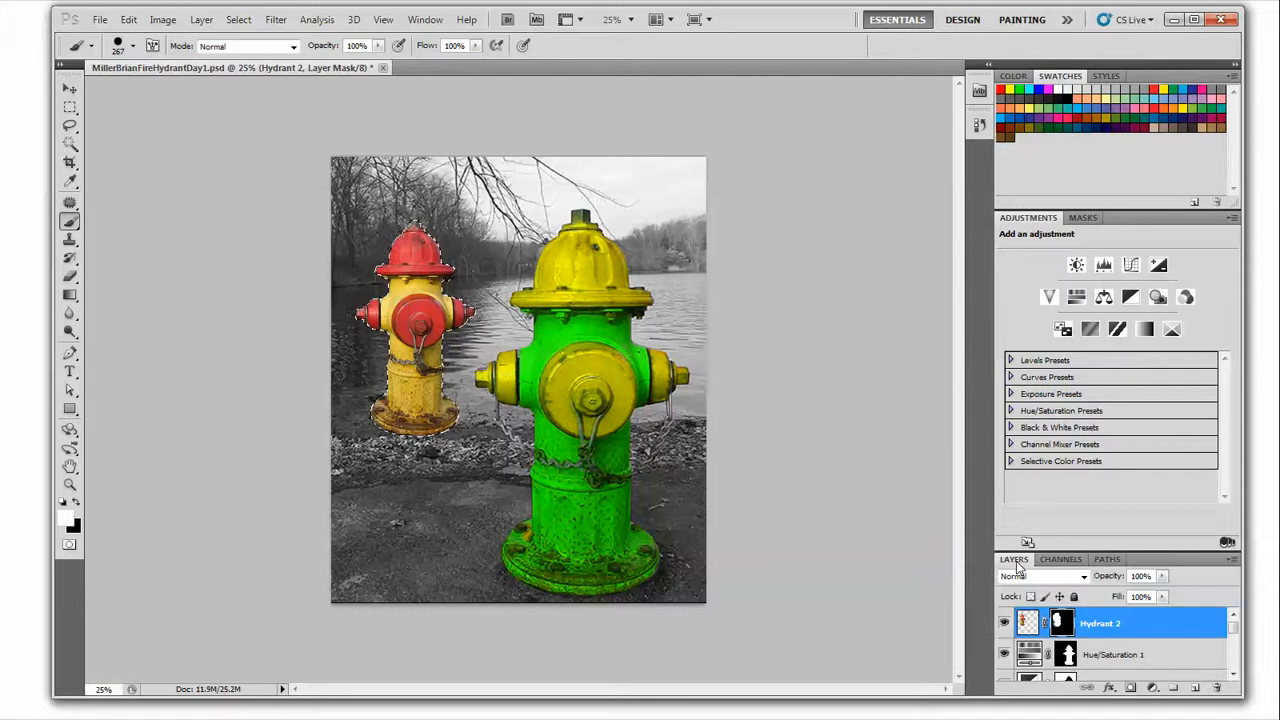
{"action": "left_click", "coordinate": [1152, 688]}
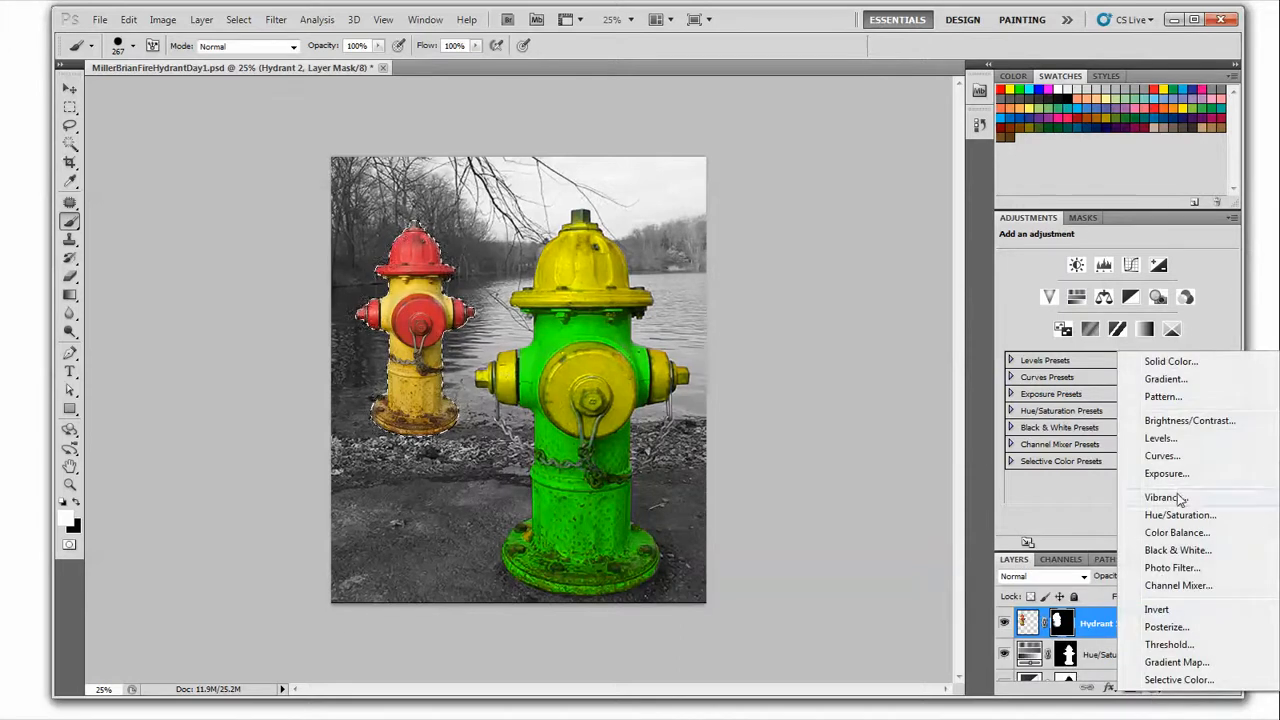
{"action": "left_click", "coordinate": [1165, 379]}
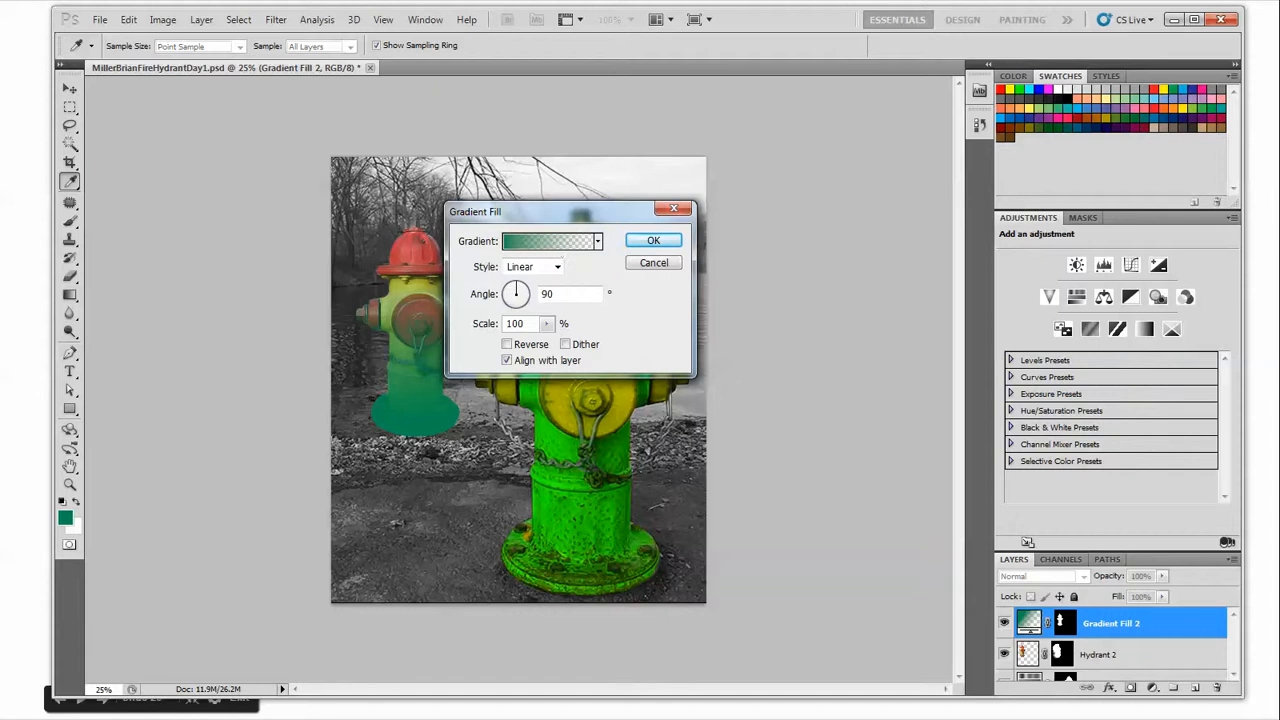
Open the fill's gradient for editing and set its starting color stop to red e50822
{"action": "left_click_drag", "start_coordinate": [922, 152], "coordinate": [633, 144]}
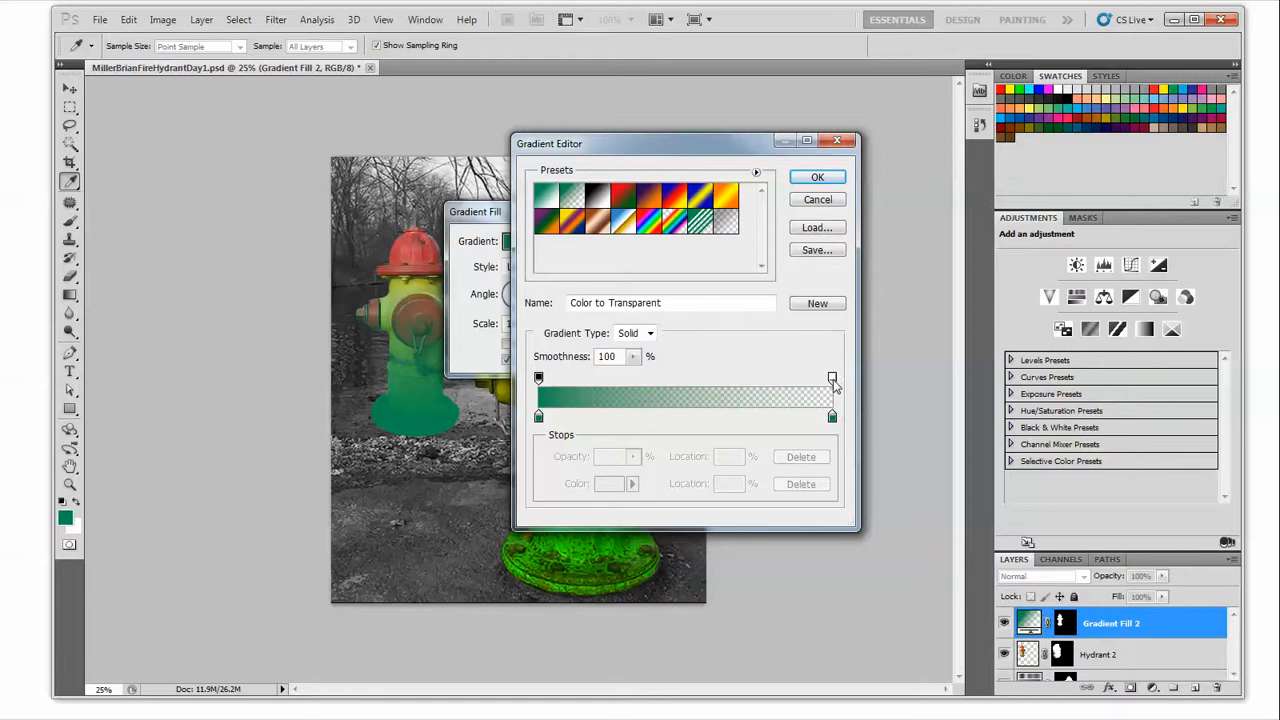
{"action": "left_click", "coordinate": [538, 417]}
{"action": "double_click", "coordinate": [539, 418]}
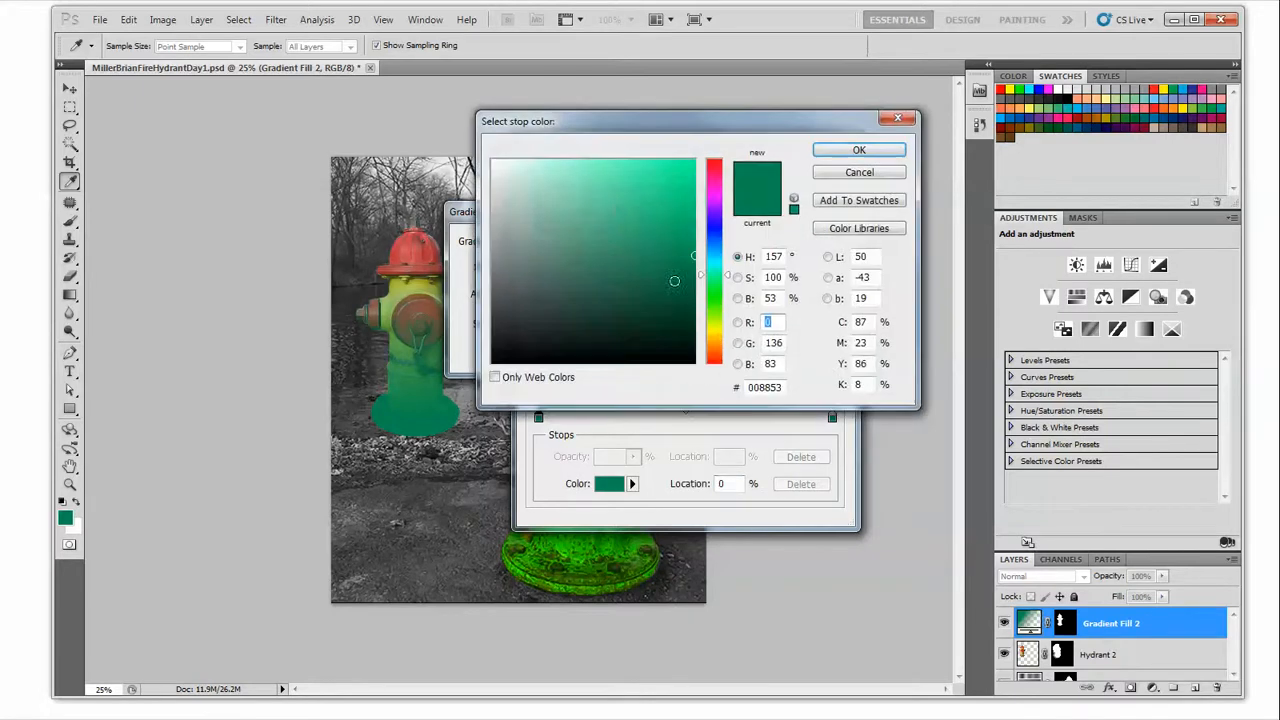
{"action": "left_click", "coordinate": [719, 163]}
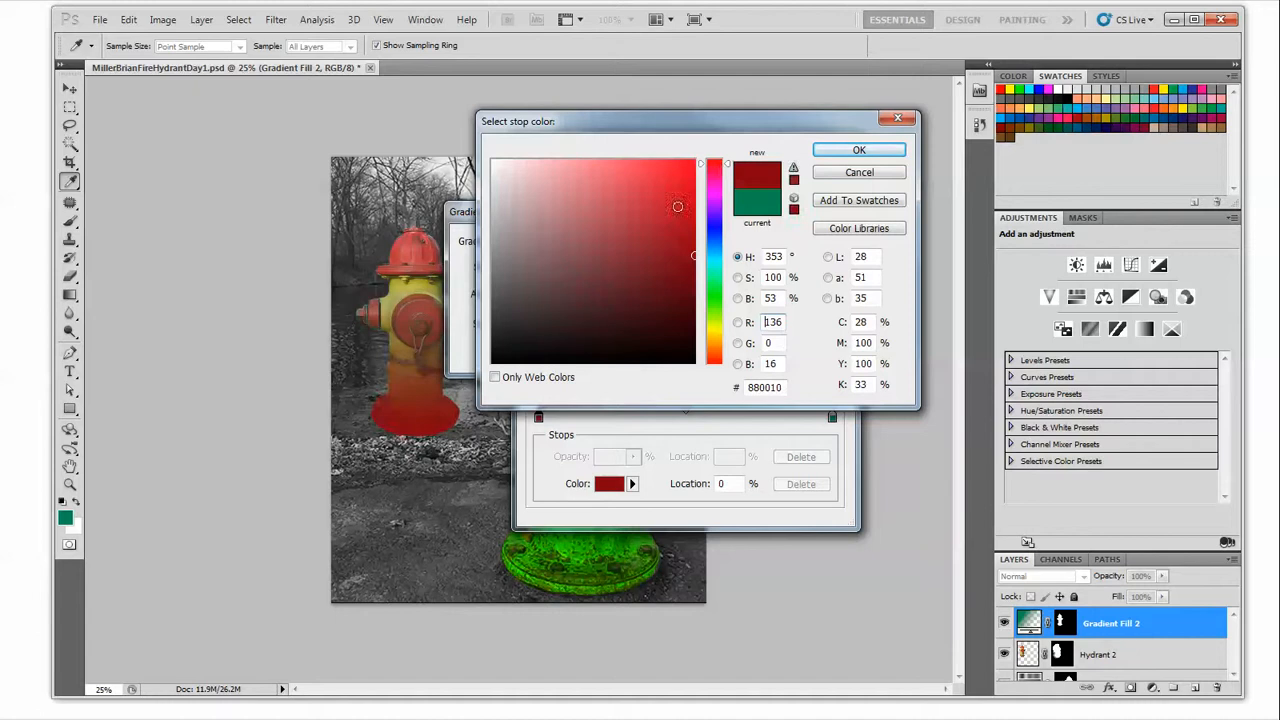
{"action": "left_click_drag", "start_coordinate": [686, 175], "coordinate": [688, 180]}
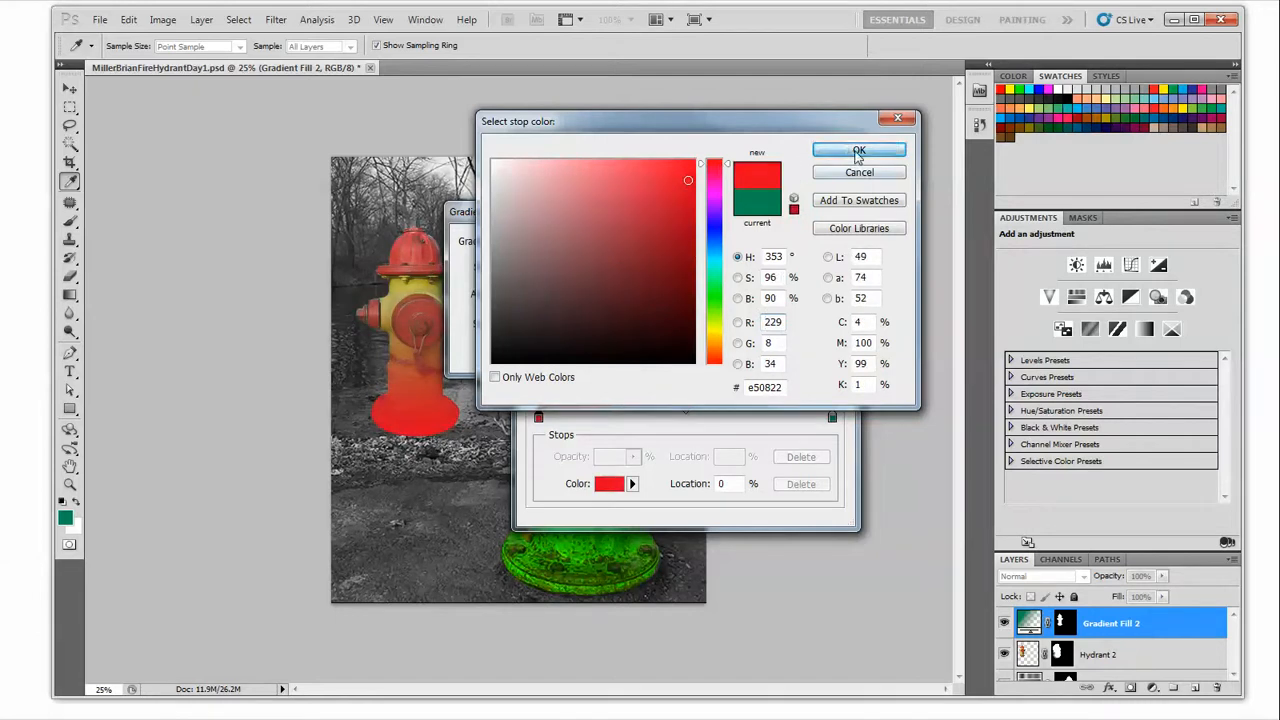
{"action": "left_click", "coordinate": [858, 149]}
Set the gradient's ending color stop to the purple 6b52bd
{"action": "double_click", "coordinate": [832, 418]}
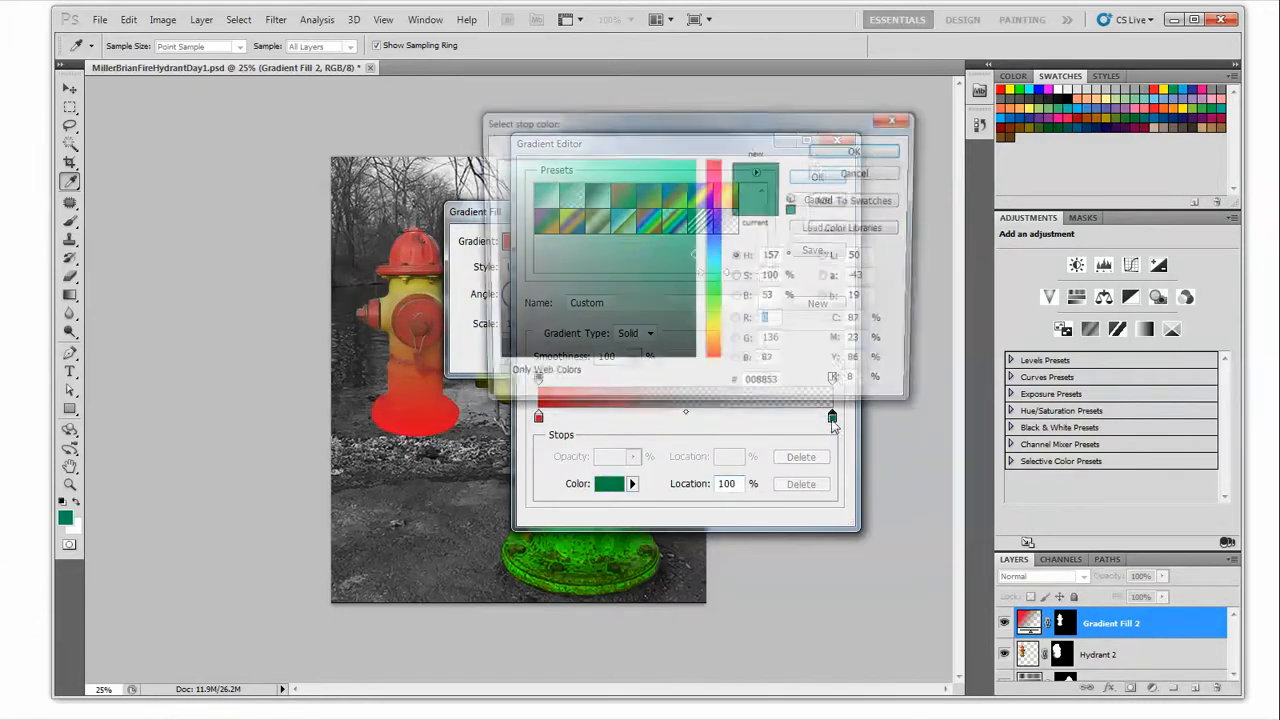
{"action": "left_click_drag", "start_coordinate": [716, 220], "coordinate": [714, 228]}
{"action": "left_click", "coordinate": [603, 209]}
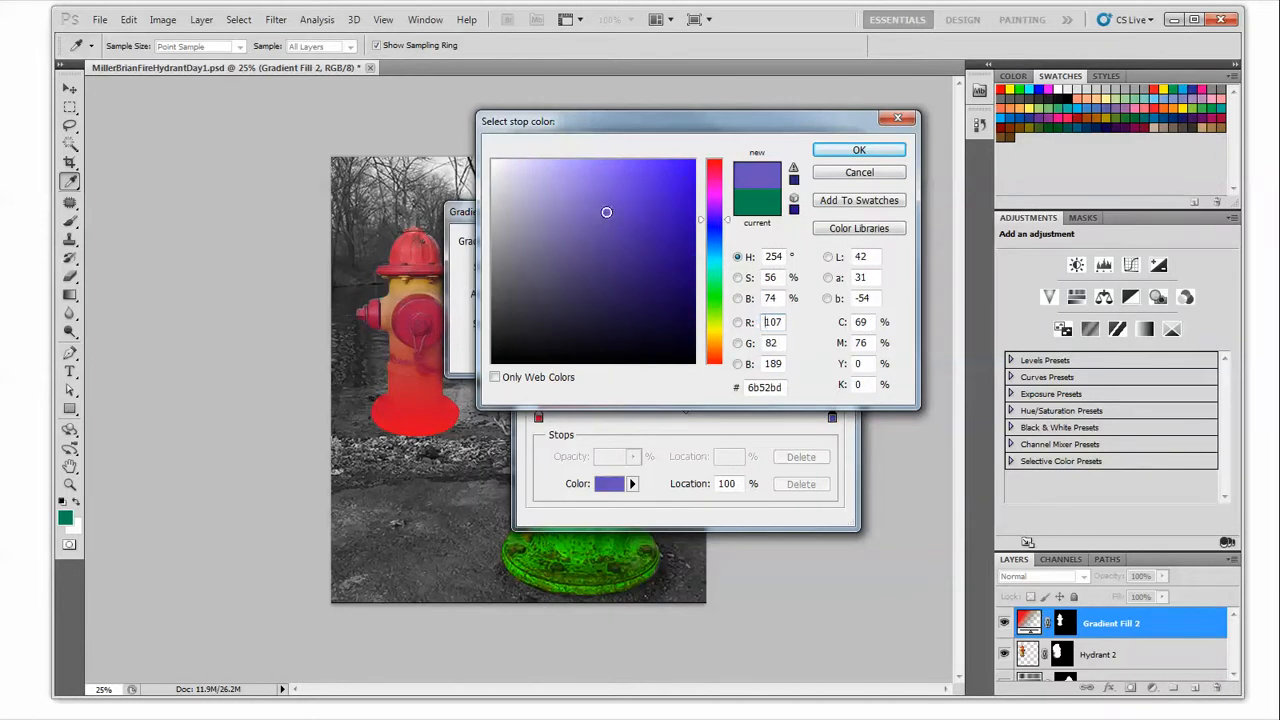
{"action": "left_click", "coordinate": [859, 150]}
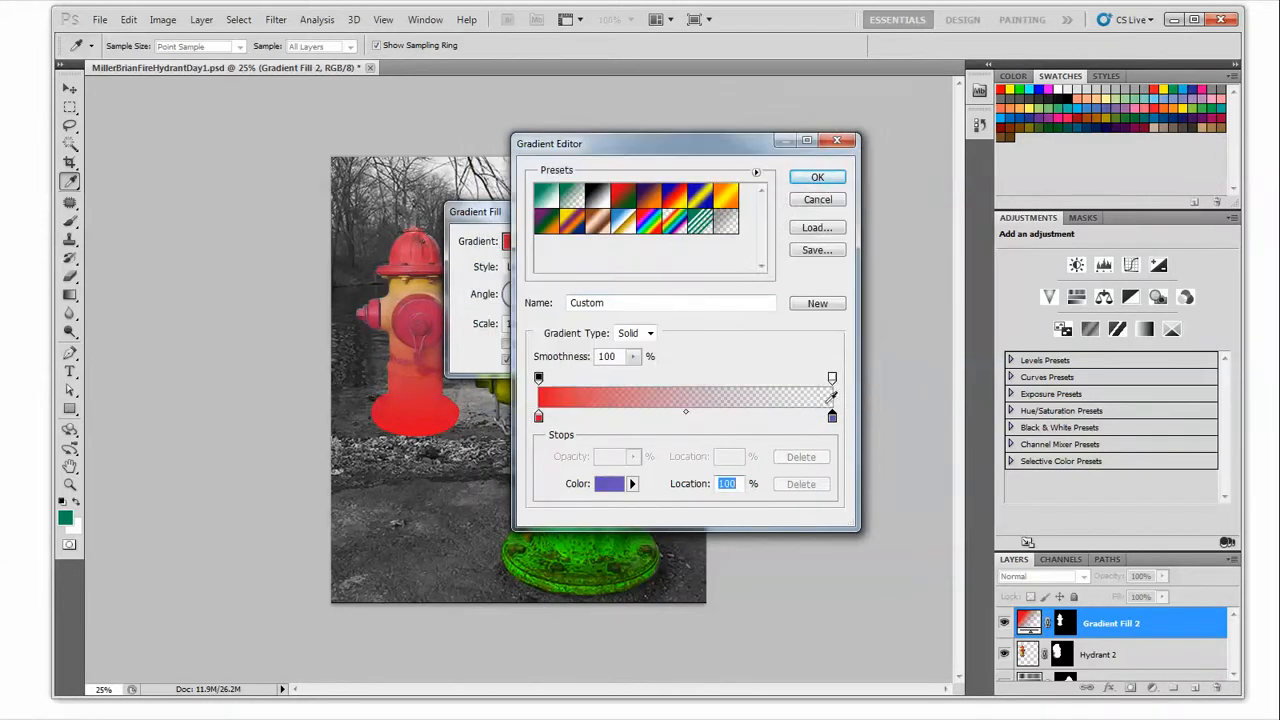
Set the gradient's ending opacity stop to 100% and apply the gradient fill to the small hydrant
{"action": "left_click", "coordinate": [832, 377]}
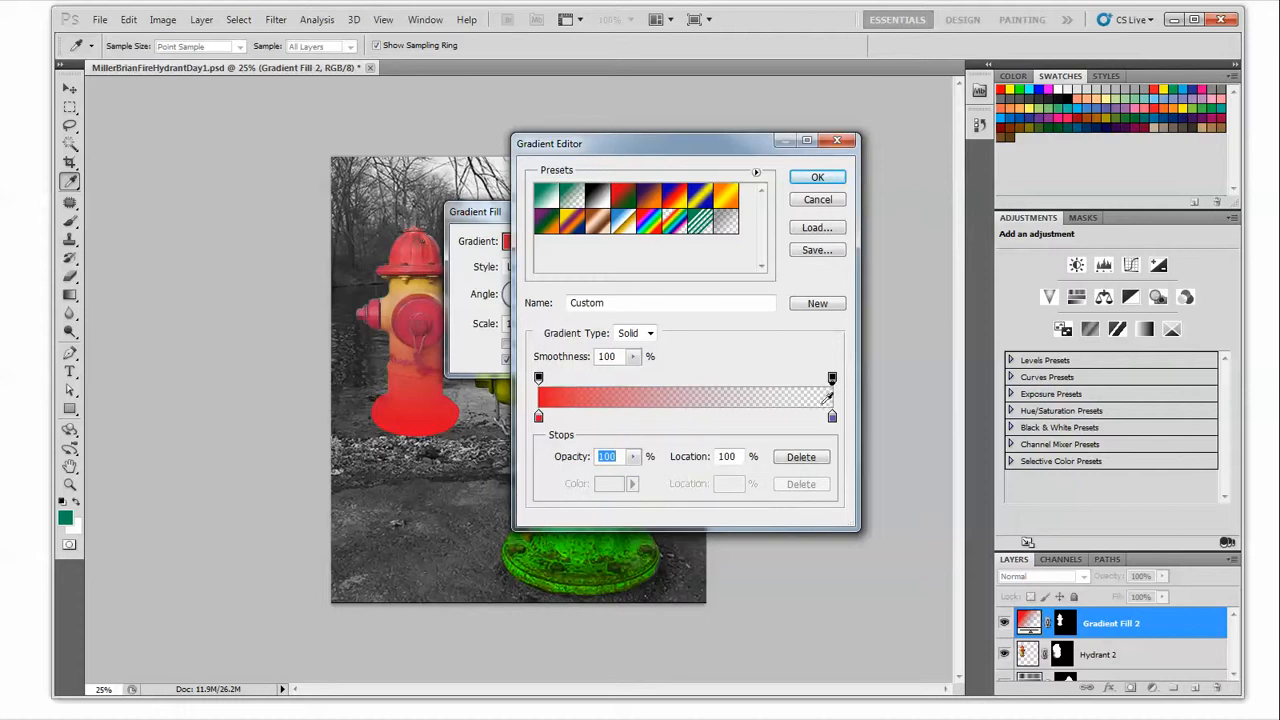
{"action": "type", "text": "0"}
{"action": "left_click", "coordinate": [817, 177]}
{"action": "left_click", "coordinate": [655, 241]}
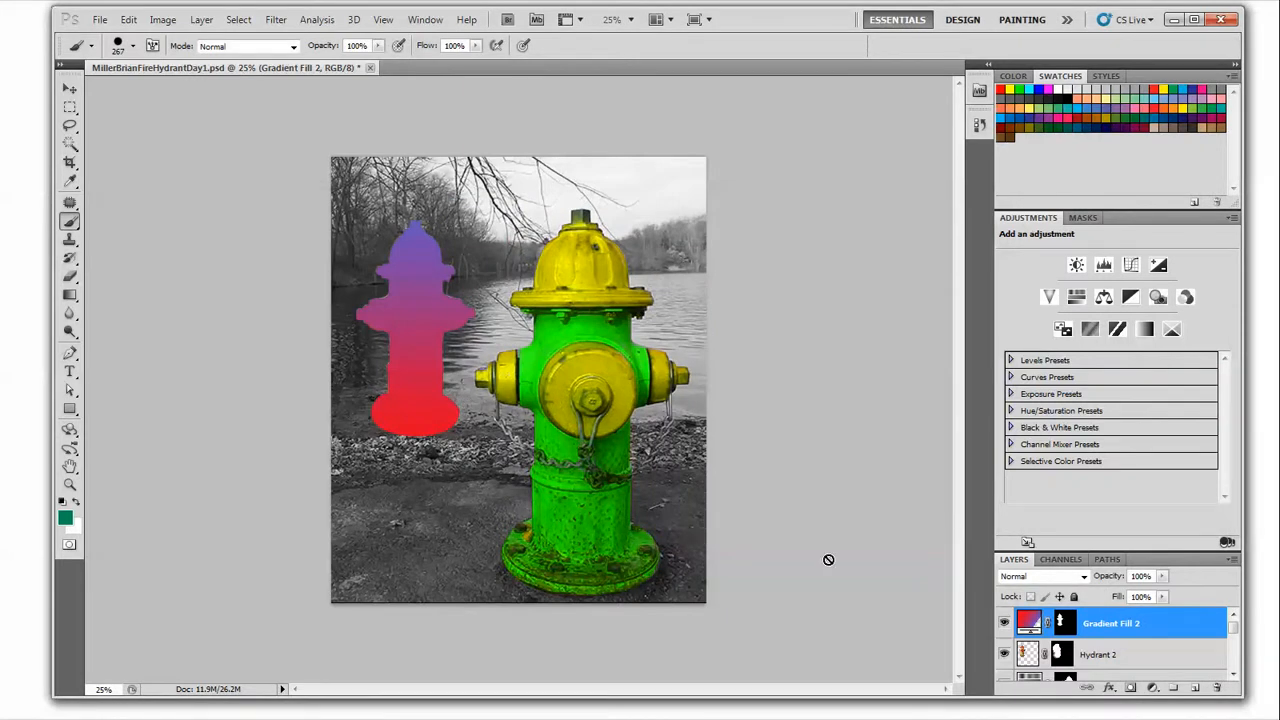
Give the gradient fill layer a Bevel and Emboss style with an increased bevel size, and lower the layer's opacity to 84%
{"action": "left_click", "coordinate": [1109, 692]}
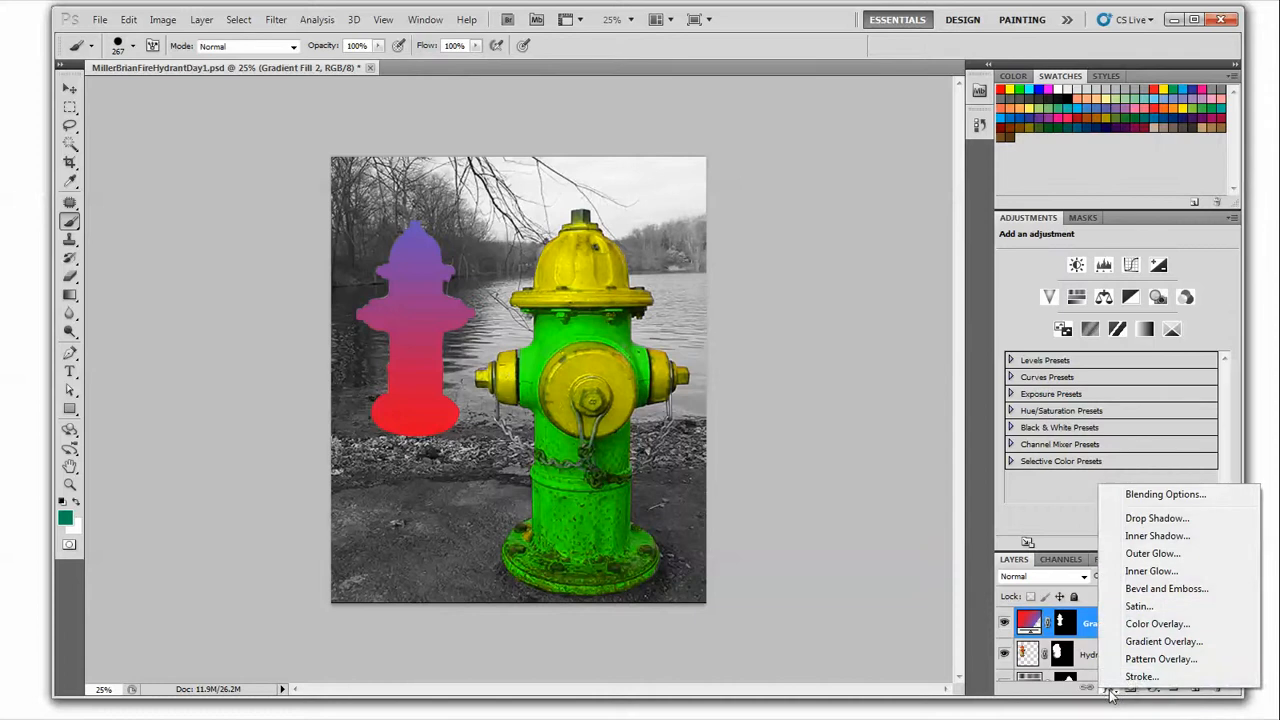
{"action": "left_click", "coordinate": [1160, 590]}
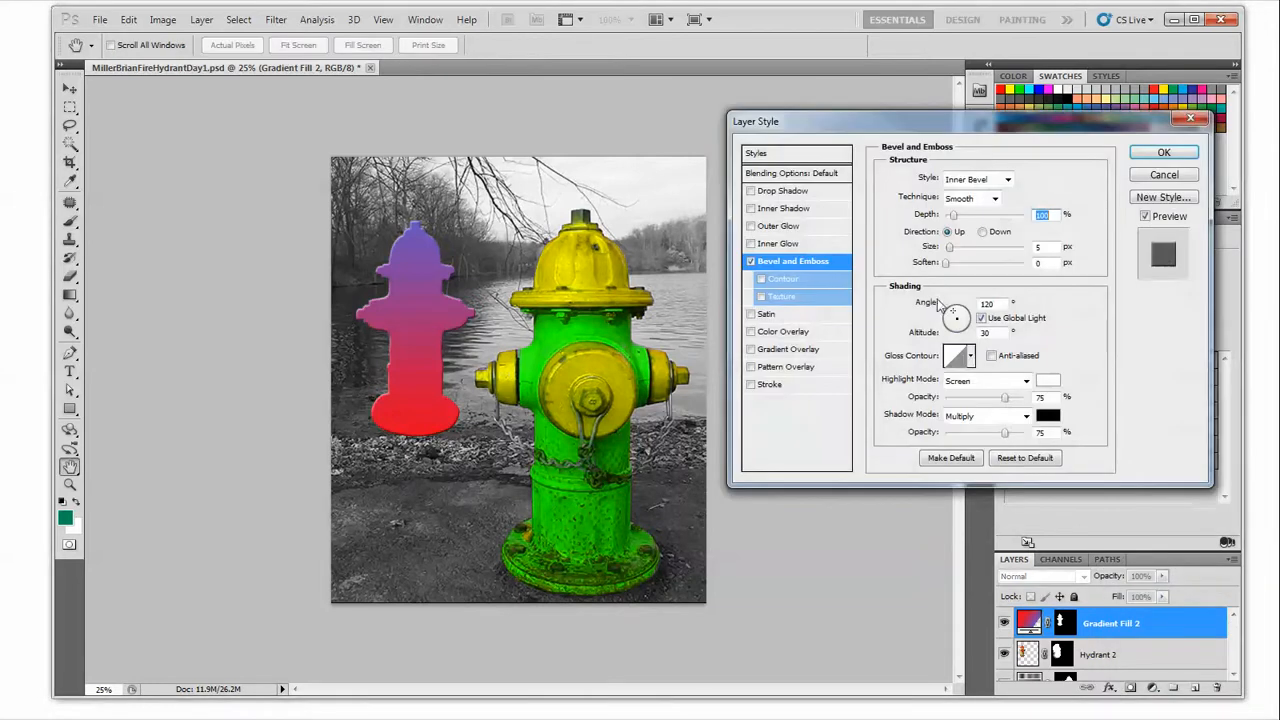
{"action": "left_click", "coordinate": [955, 247]}
{"action": "left_click_drag", "start_coordinate": [957, 252], "coordinate": [965, 250]}
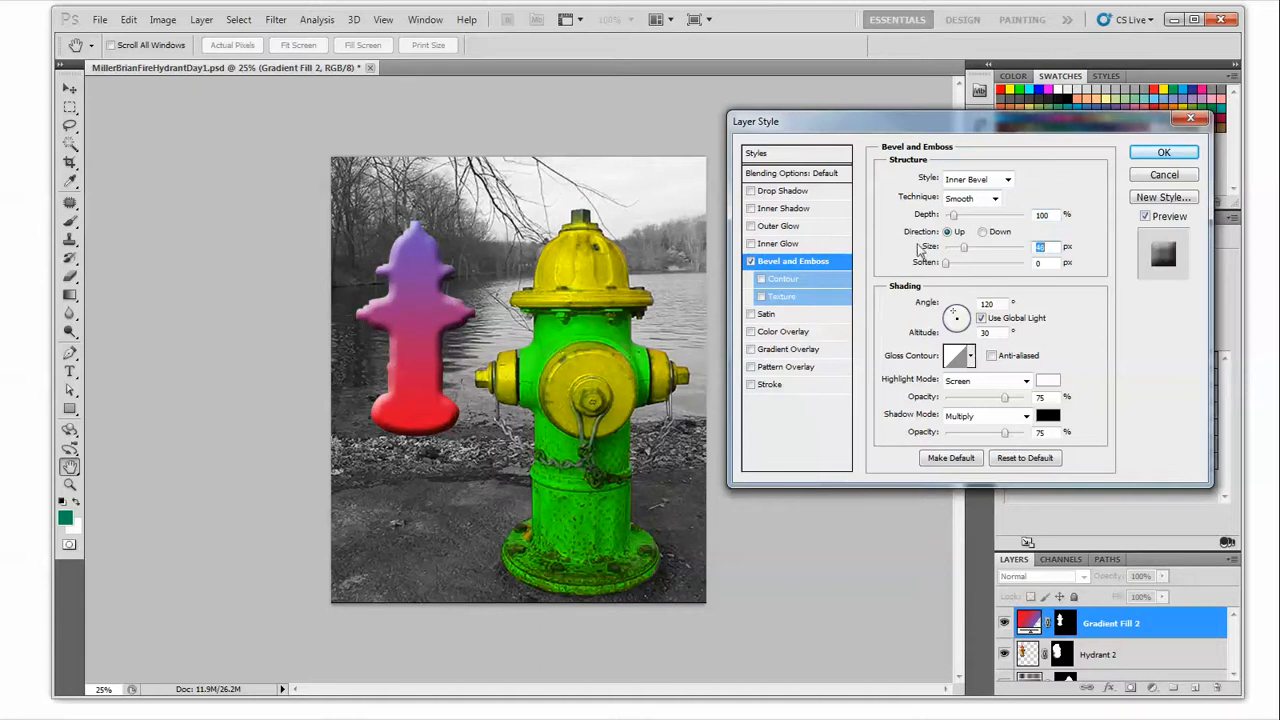
{"action": "left_click", "coordinate": [1155, 152]}
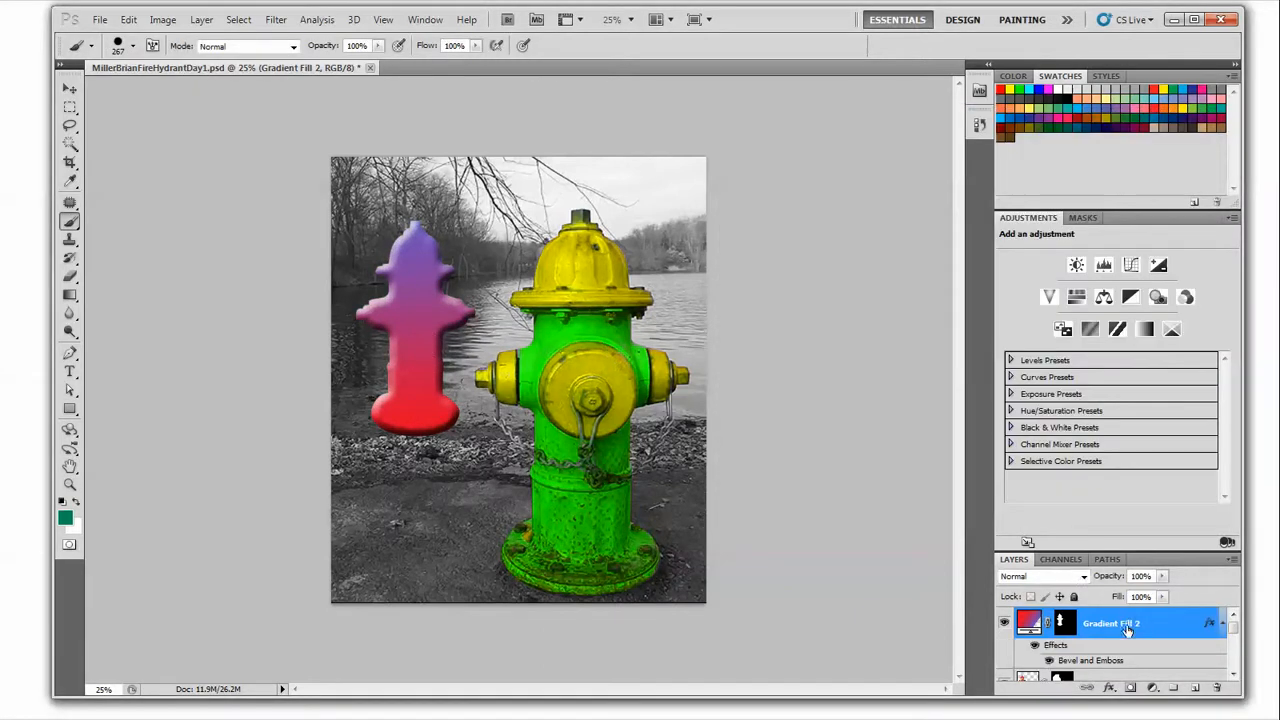
{"action": "left_click", "coordinate": [1162, 576]}
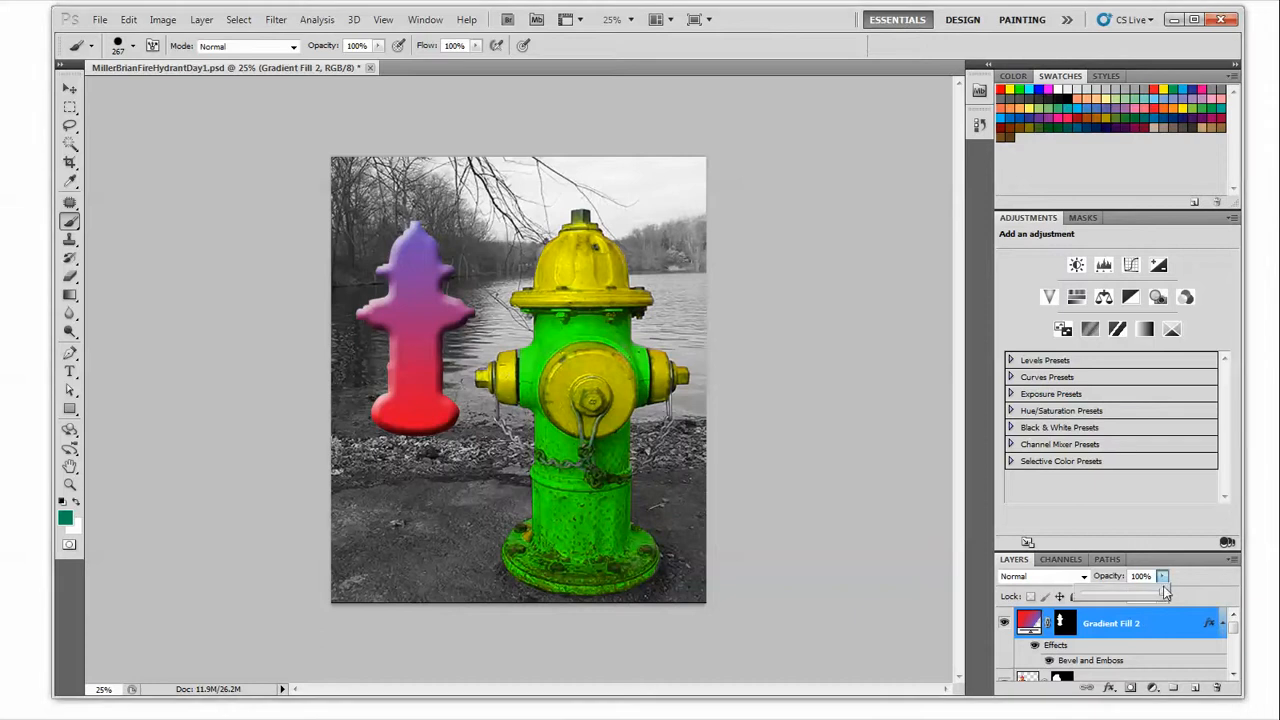
{"action": "left_click_drag", "start_coordinate": [1146, 593], "coordinate": [1141, 597]}
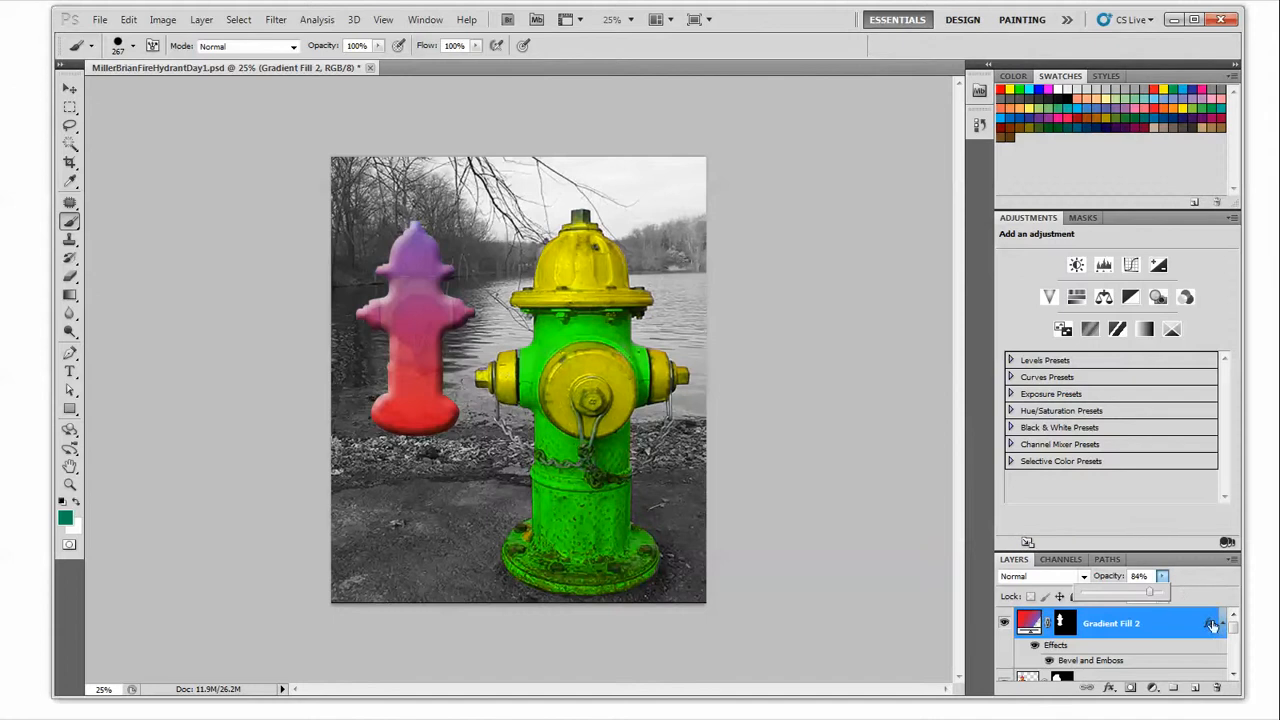
Apply the Paint Daubs artistic filter to Layer 1 with a brush size of 12
{"action": "left_click_drag", "start_coordinate": [1236, 636], "coordinate": [1236, 670]}
{"action": "left_click", "coordinate": [1085, 645]}
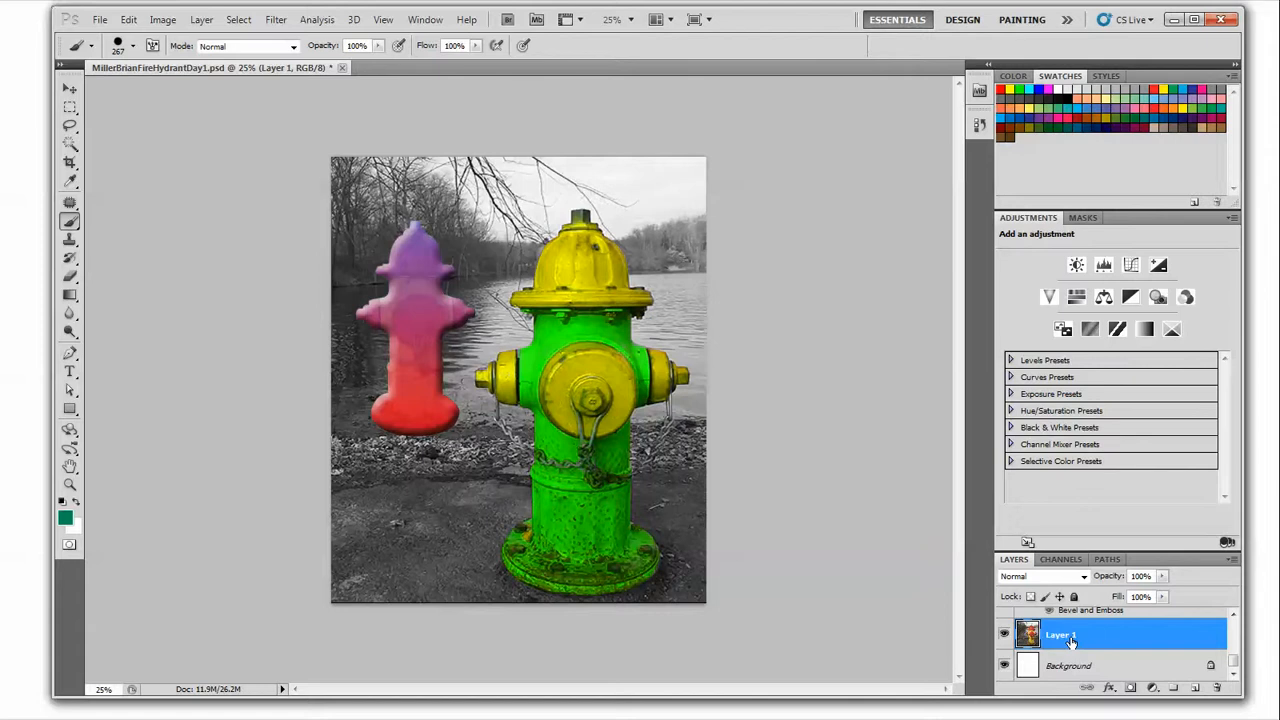
{"action": "left_click", "coordinate": [276, 20]}
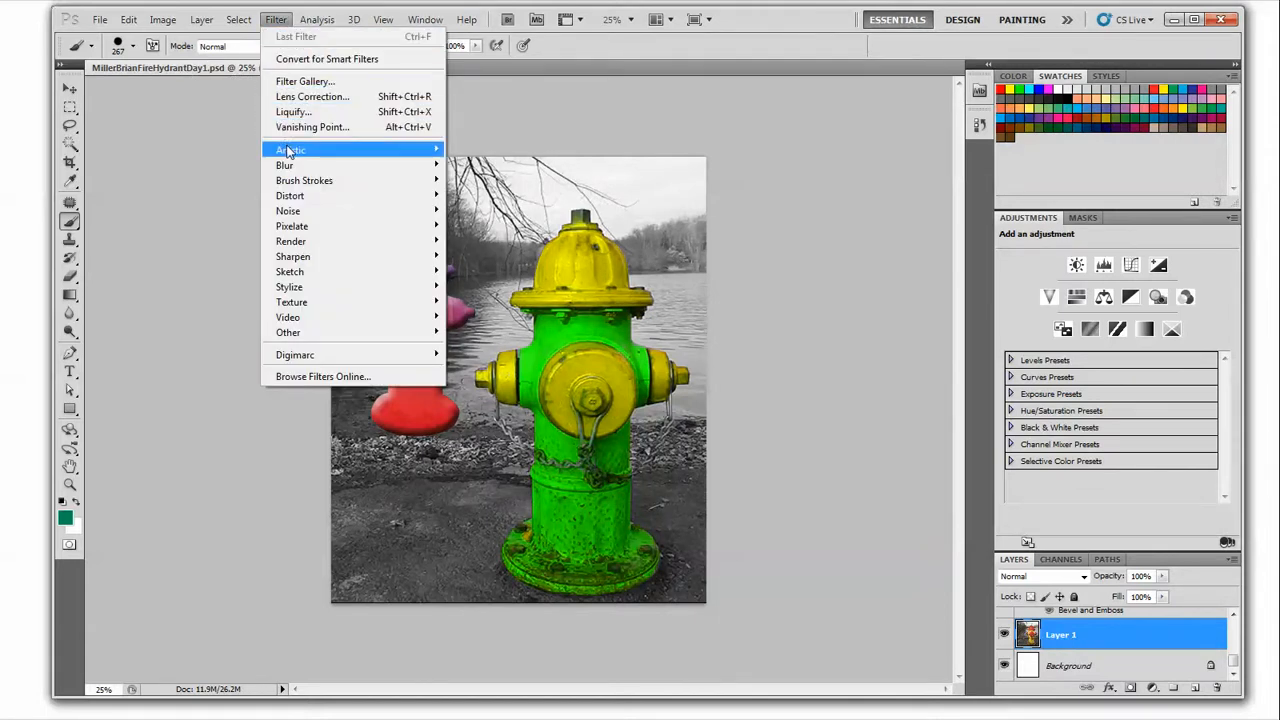
{"action": "mouse_move", "coordinate": [289, 151]}
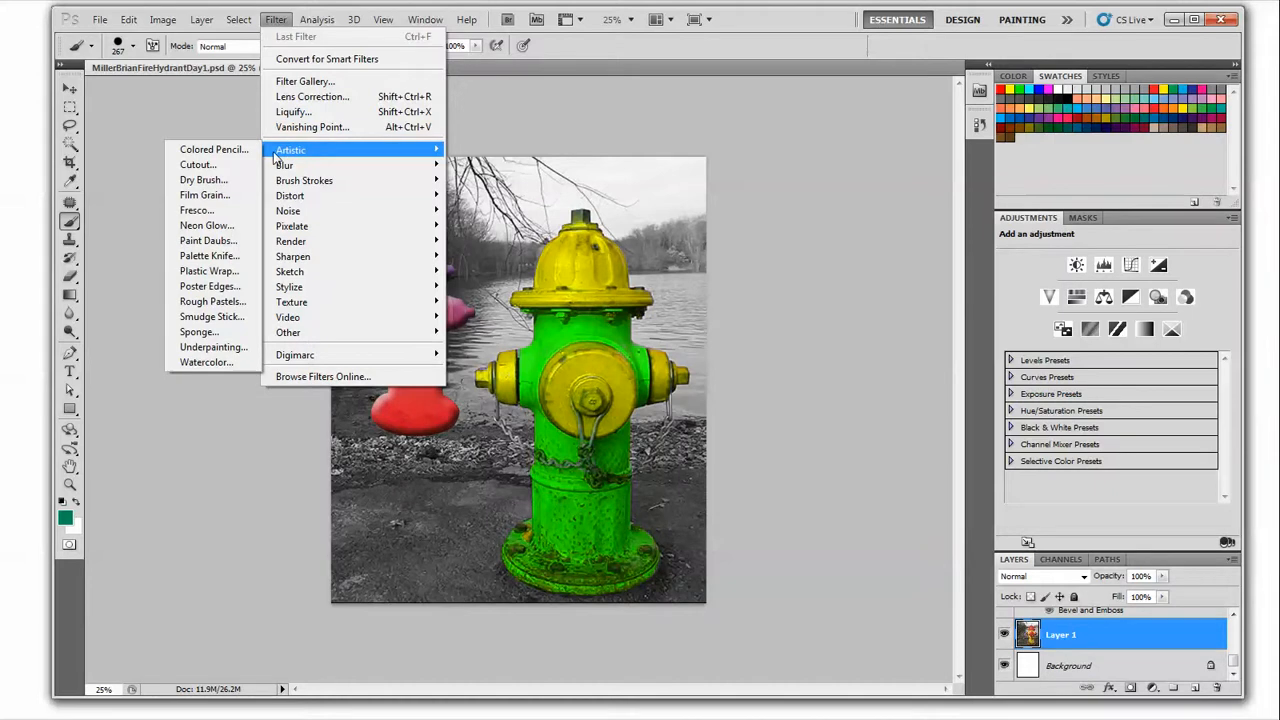
{"action": "left_click", "coordinate": [219, 245]}
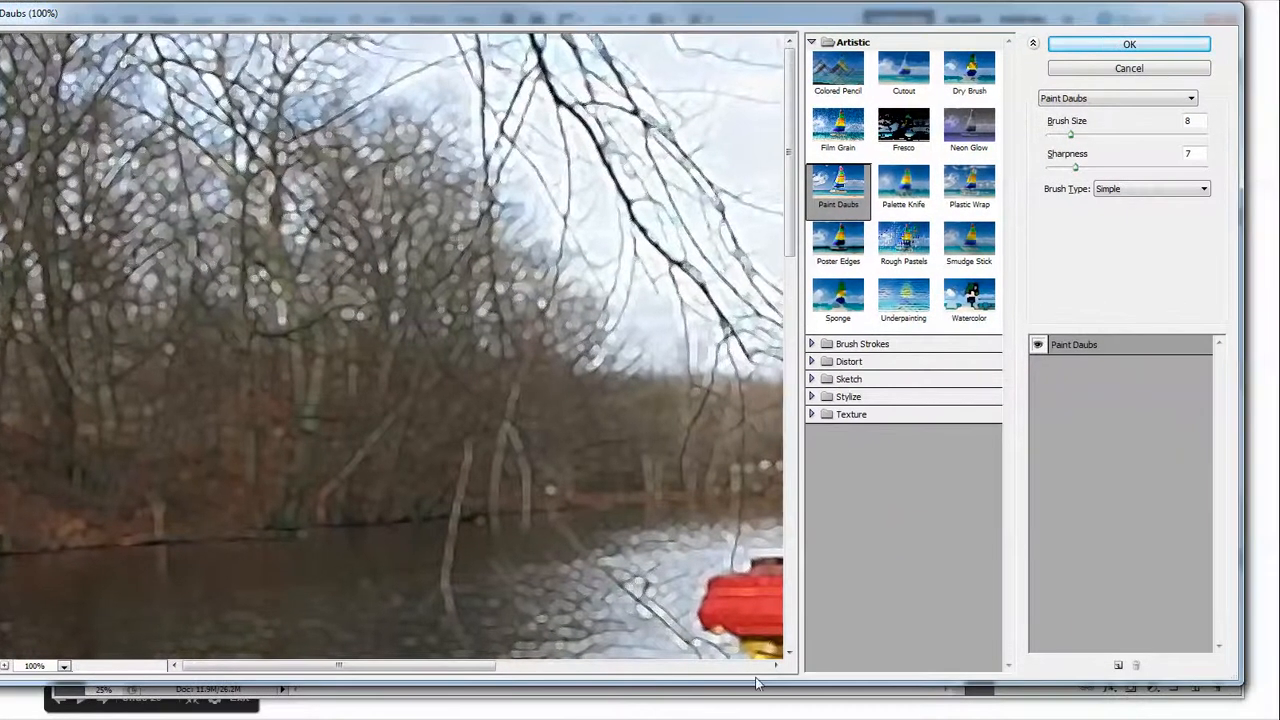
{"action": "left_click", "coordinate": [775, 665]}
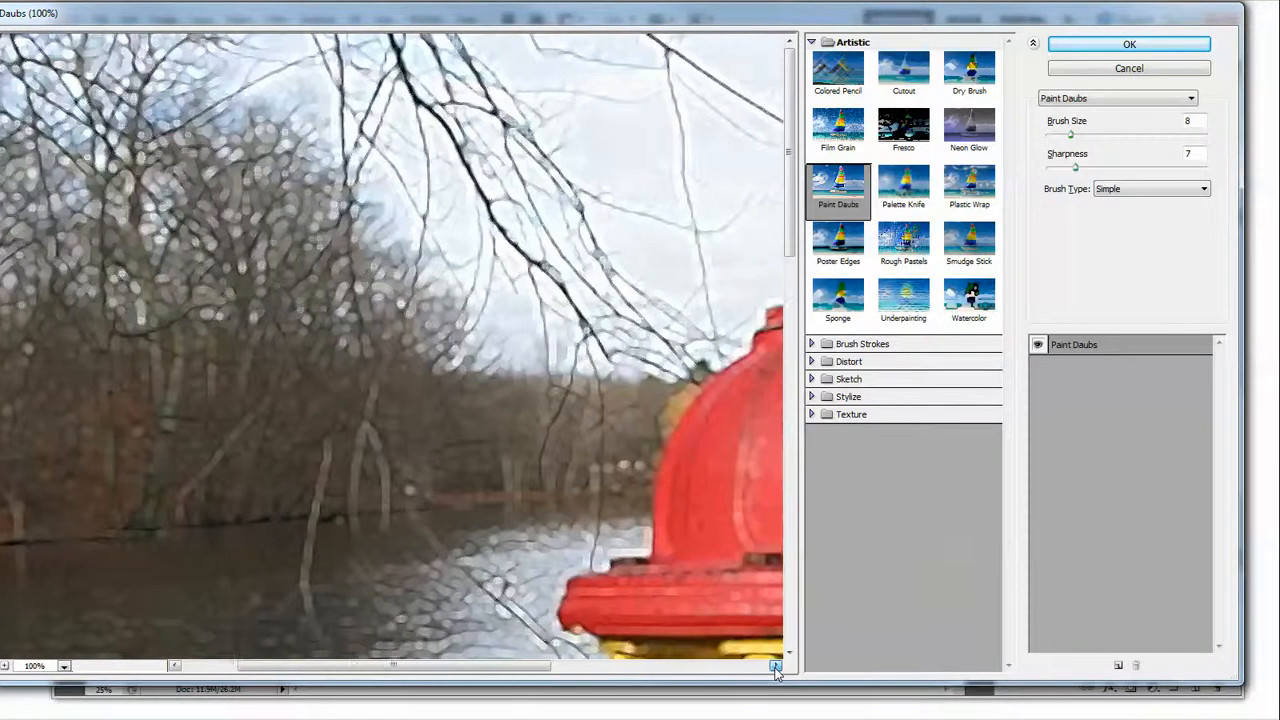
{"action": "left_click", "coordinate": [775, 665]}
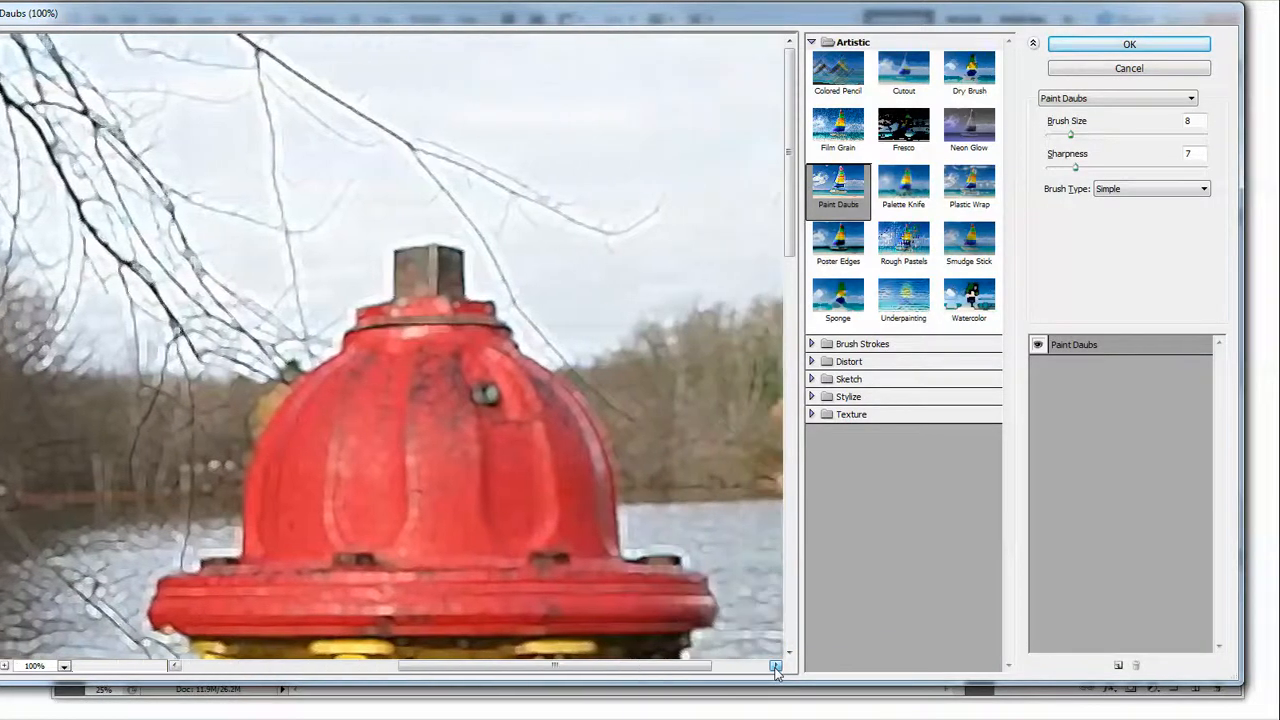
{"action": "left_click", "coordinate": [789, 653]}
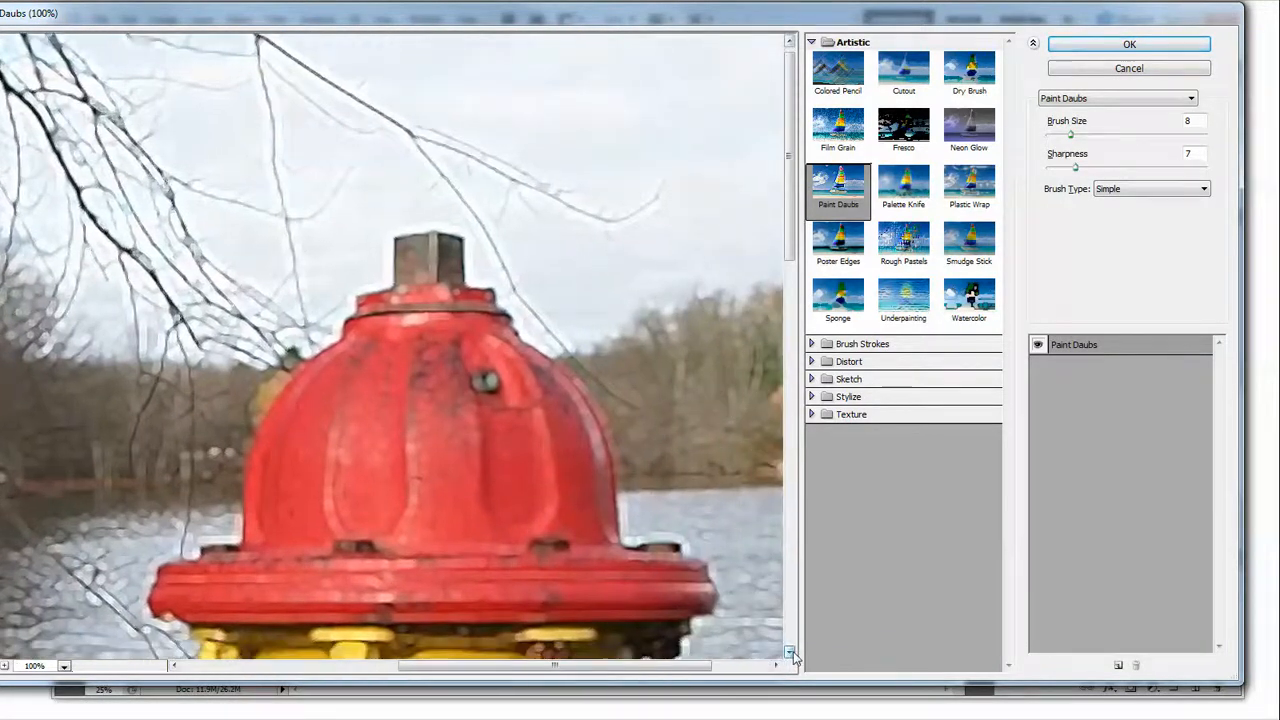
{"action": "left_click", "coordinate": [789, 653]}
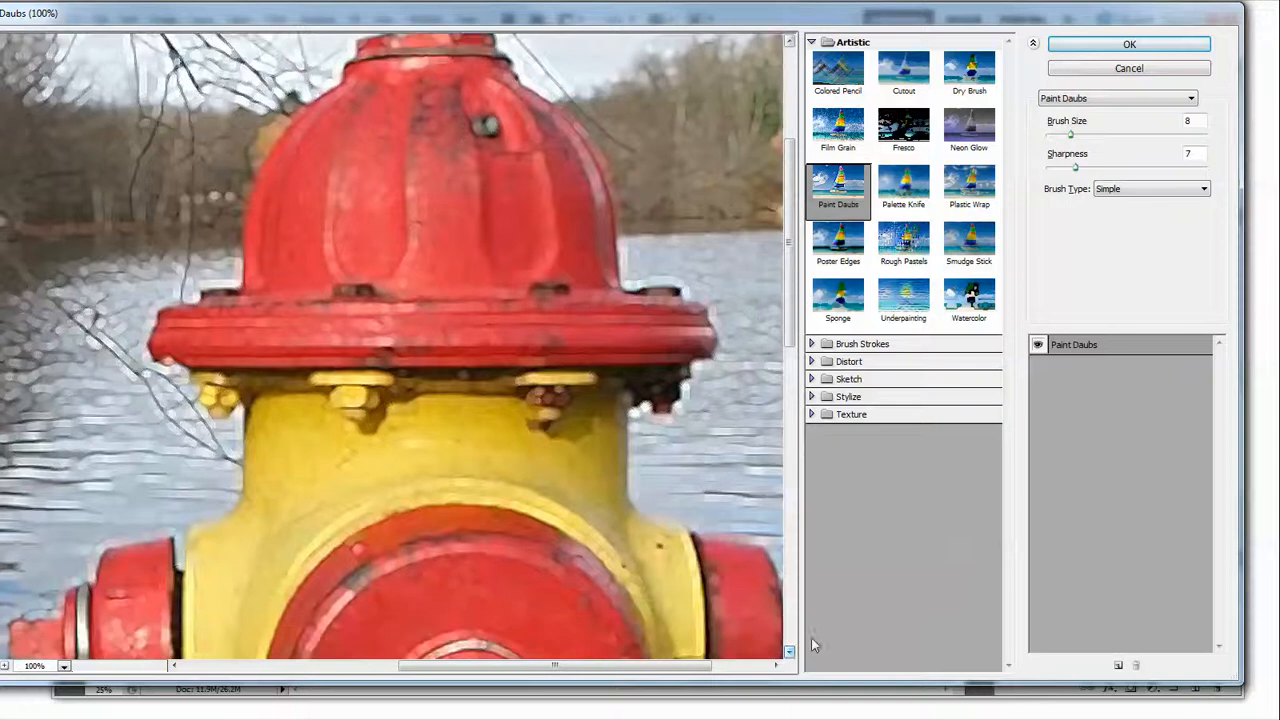
{"action": "left_click_drag", "start_coordinate": [1071, 135], "coordinate": [1082, 142]}
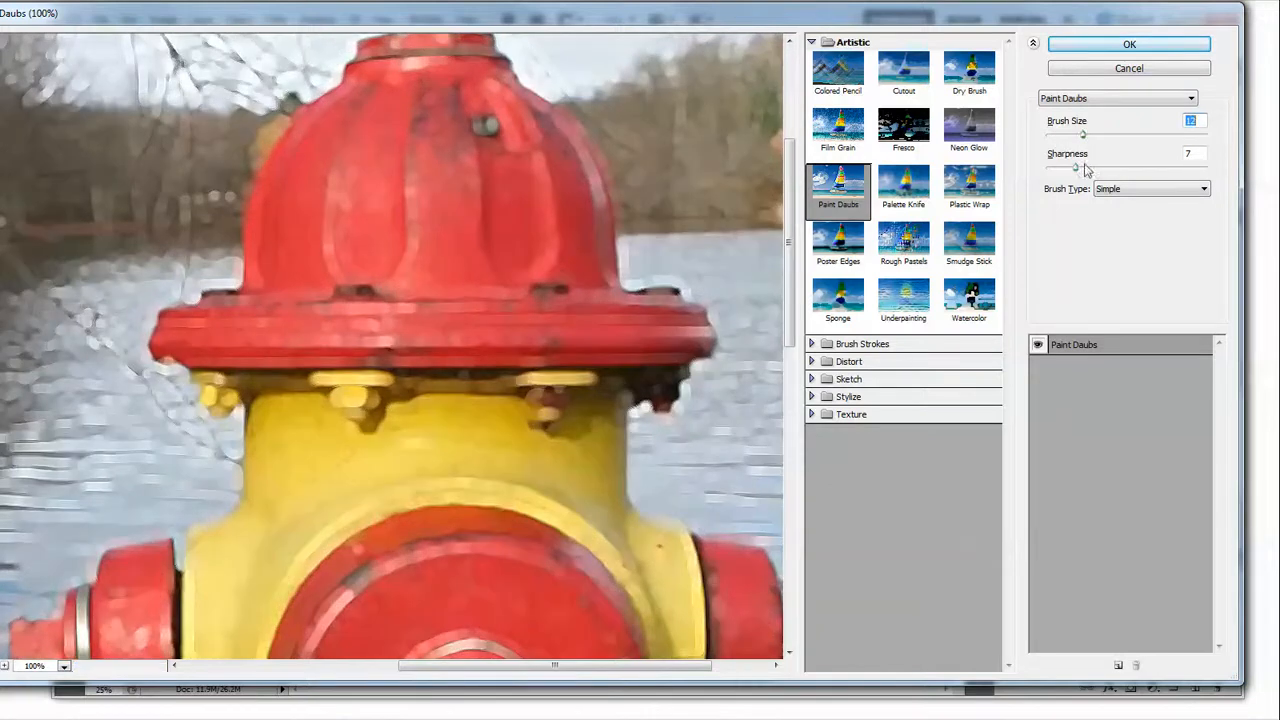
{"action": "left_click", "coordinate": [1143, 46]}
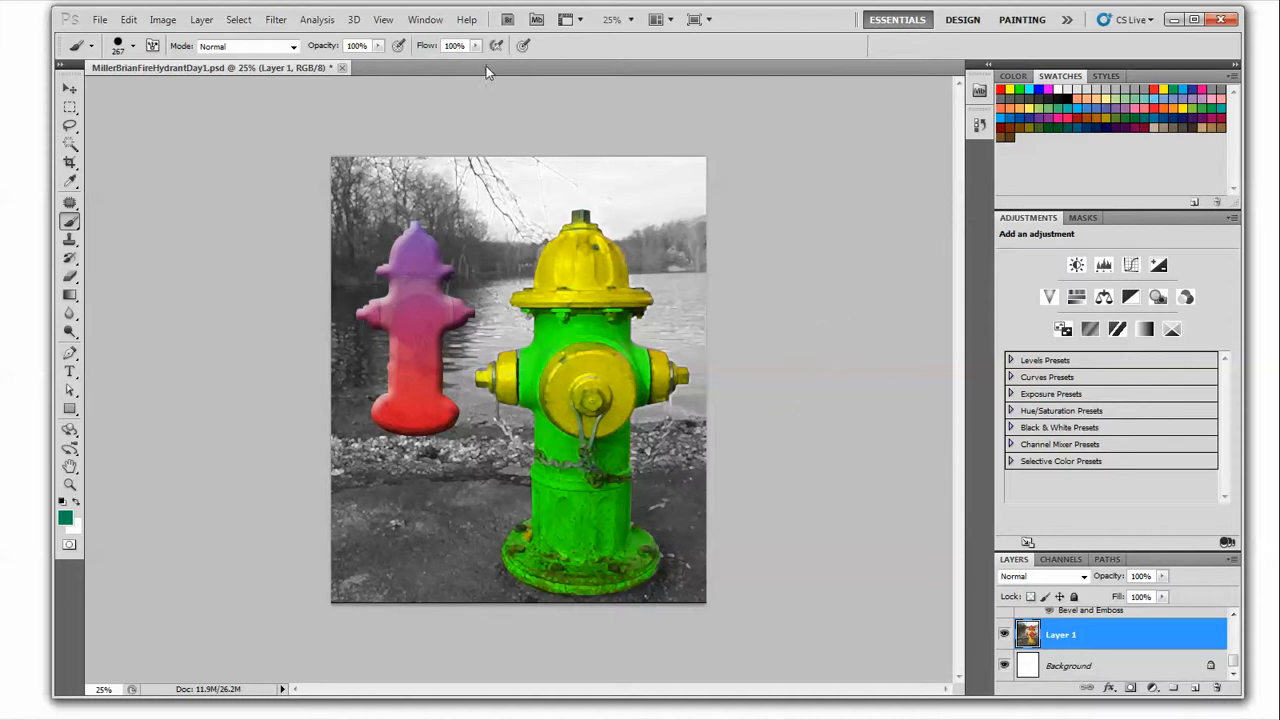
{"action": "left_click", "coordinate": [276, 19]}
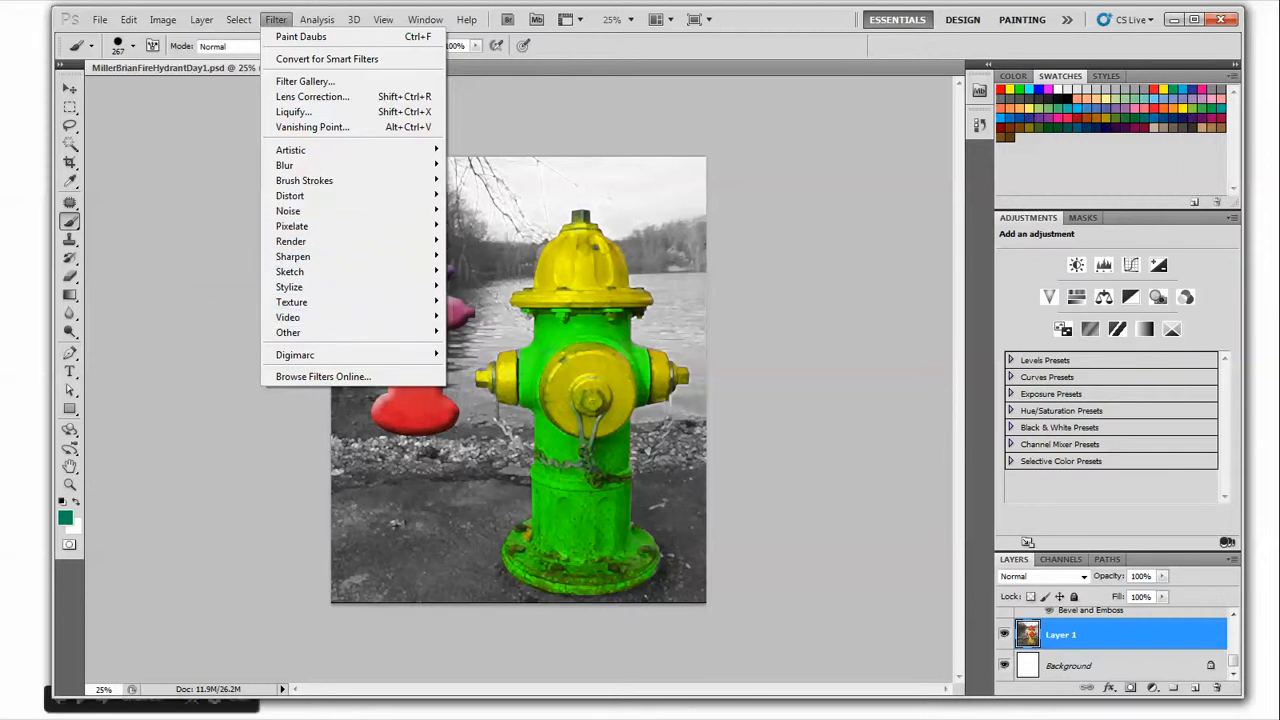
{"action": "key", "text": "Escape"}
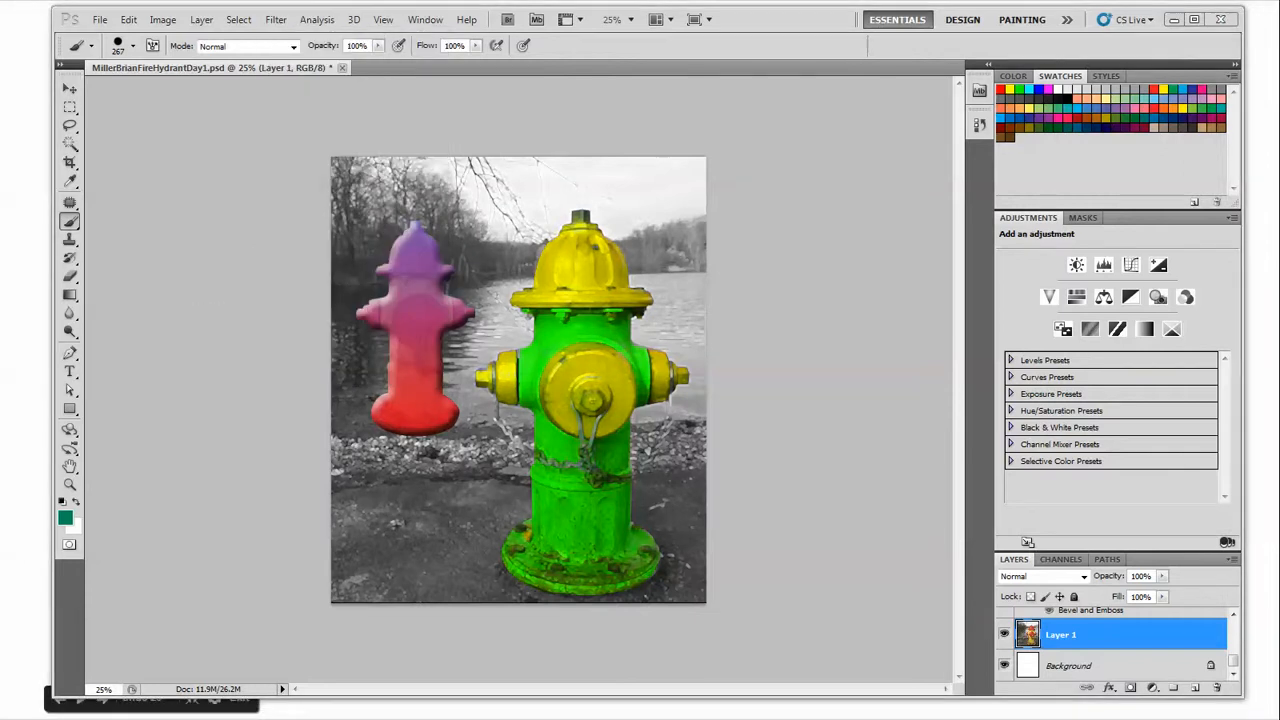